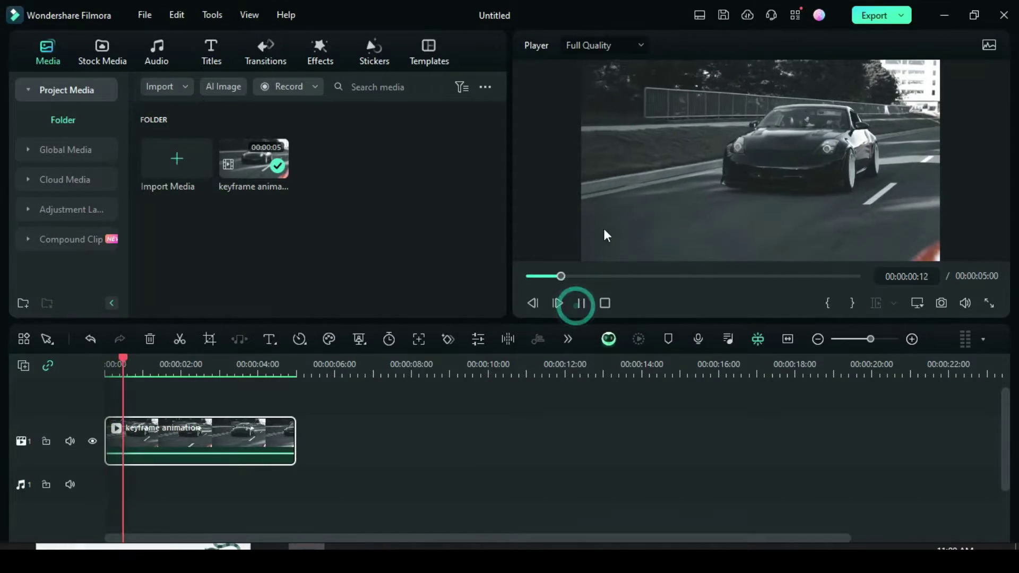
Step: Stop playback, open the clip's properties and show the Keyframe Panel's Scale and Position tracks
click(527, 276)
double_click(208, 435)
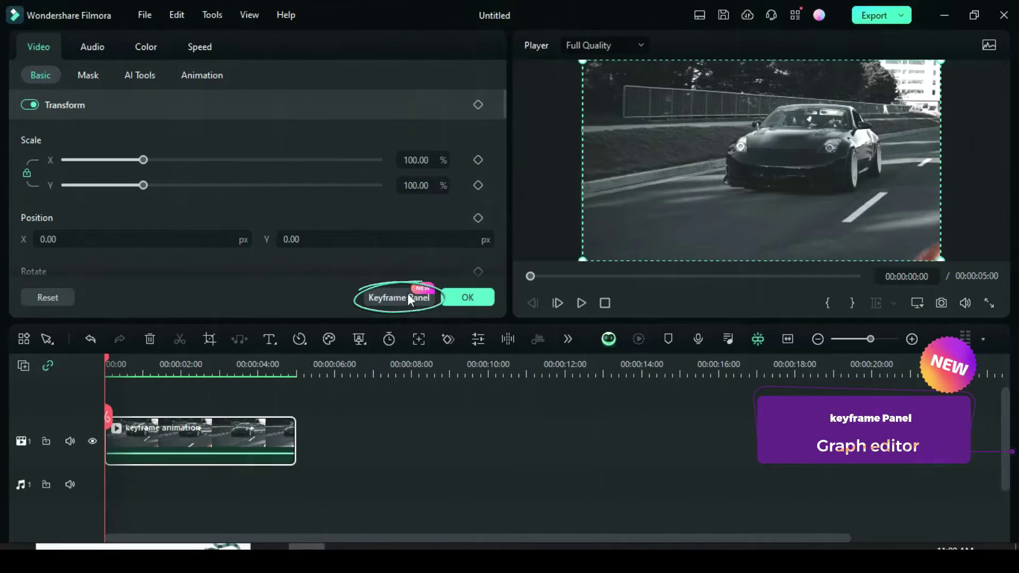
click(401, 294)
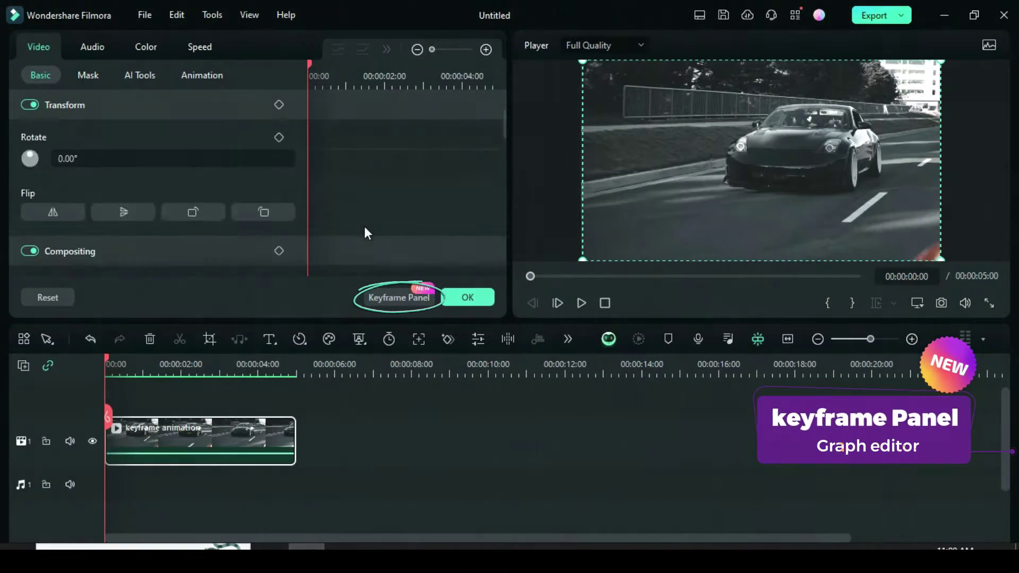
scroll(350, 234, down, 3)
scroll(365, 233, down, 2)
scroll(375, 244, up, 5)
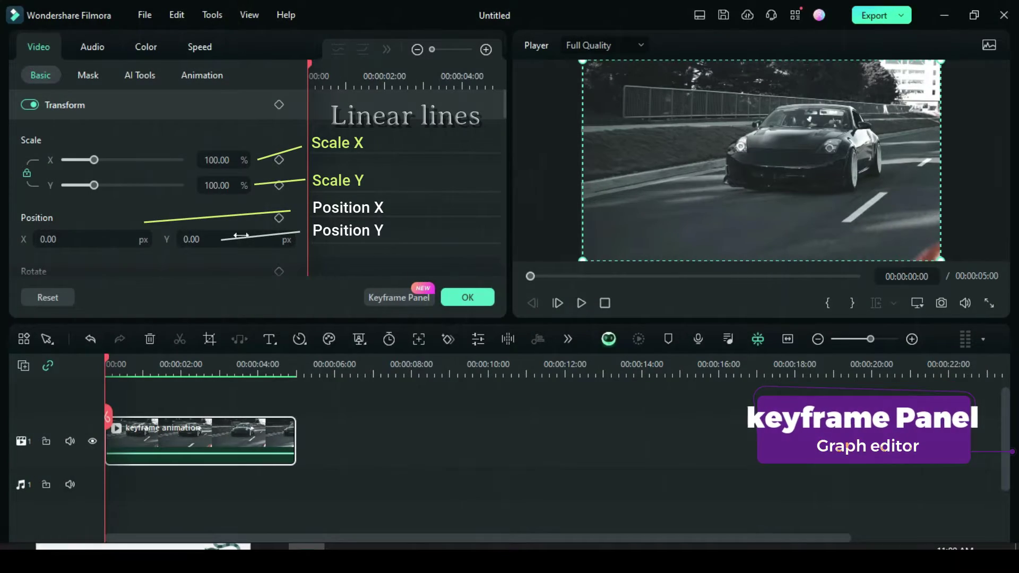
scroll(341, 219, down, 4)
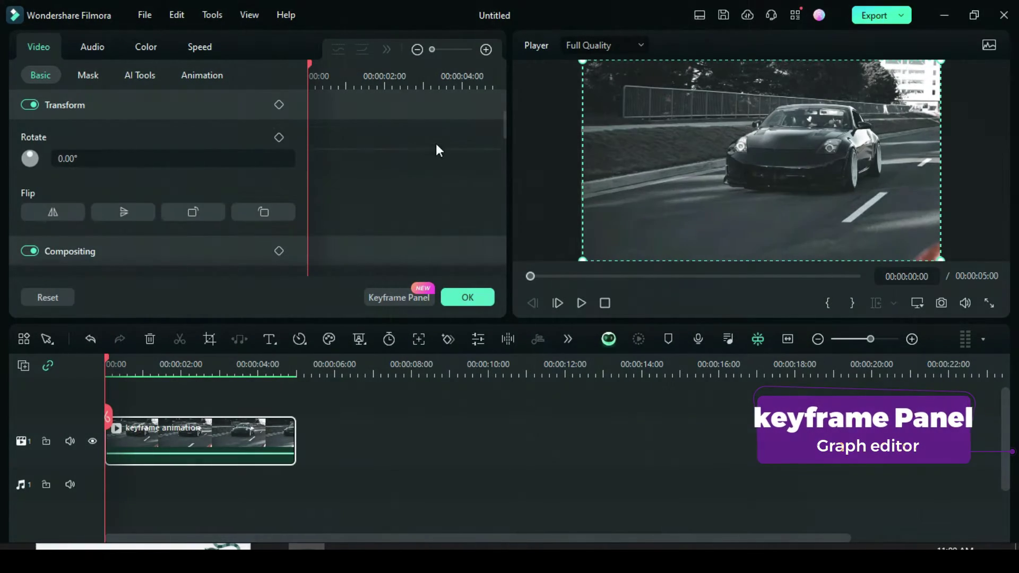
scroll(399, 196, down, 3)
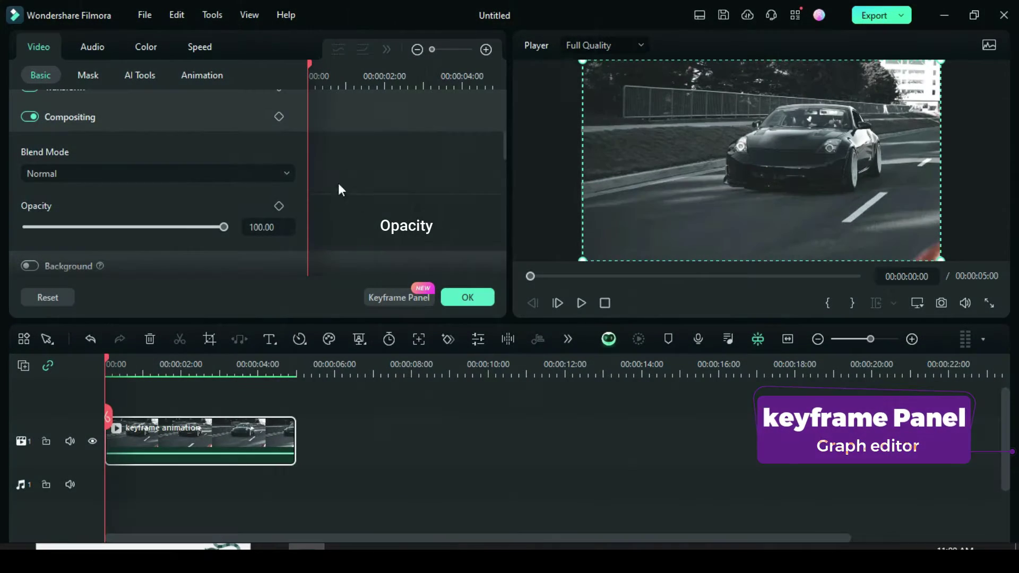
scroll(472, 188, up, 6)
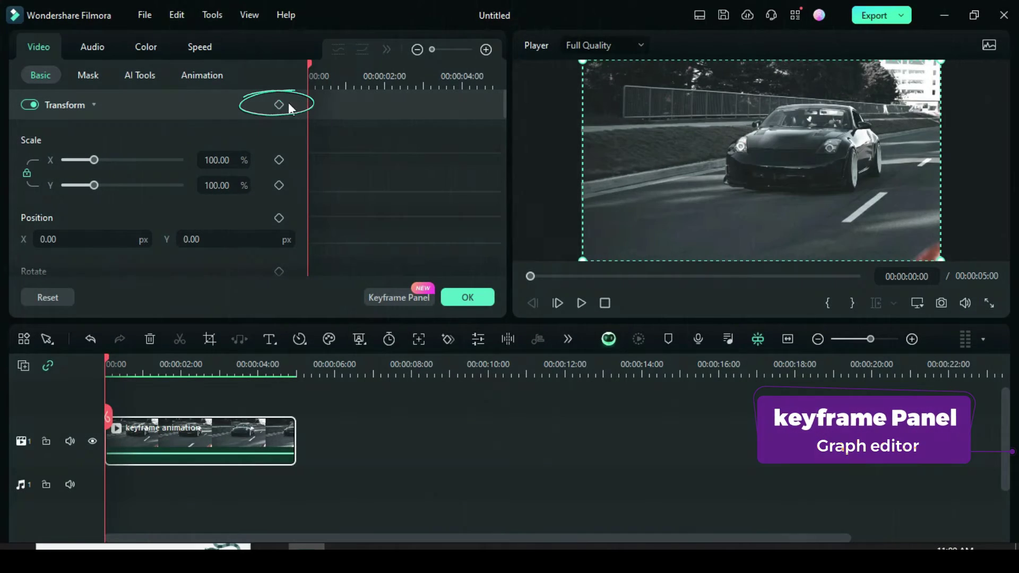
Step: Add transform keyframes, select the four keyframes at 3 seconds and set them to Curve
click(279, 105)
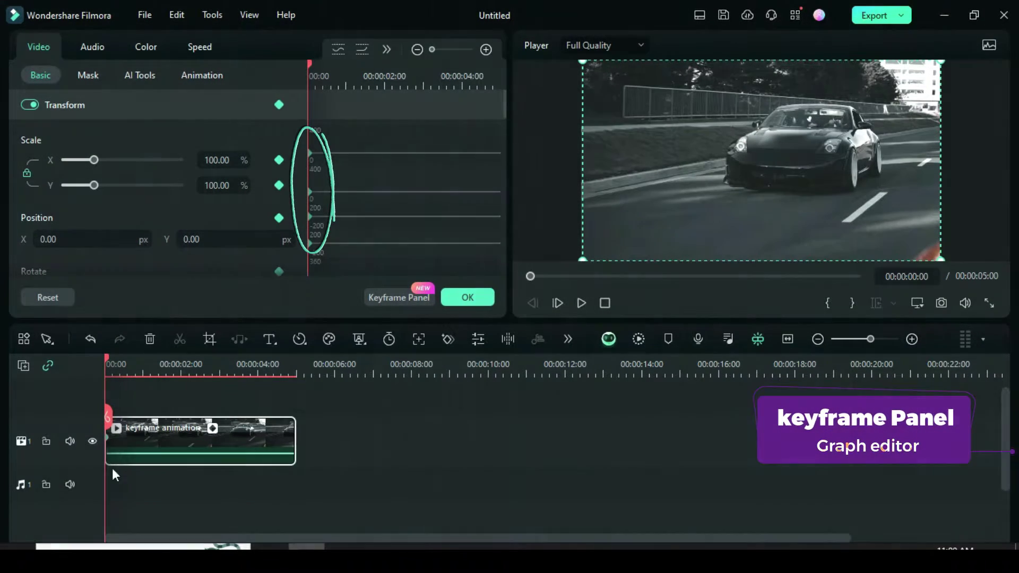
drag(308, 62, 428, 100)
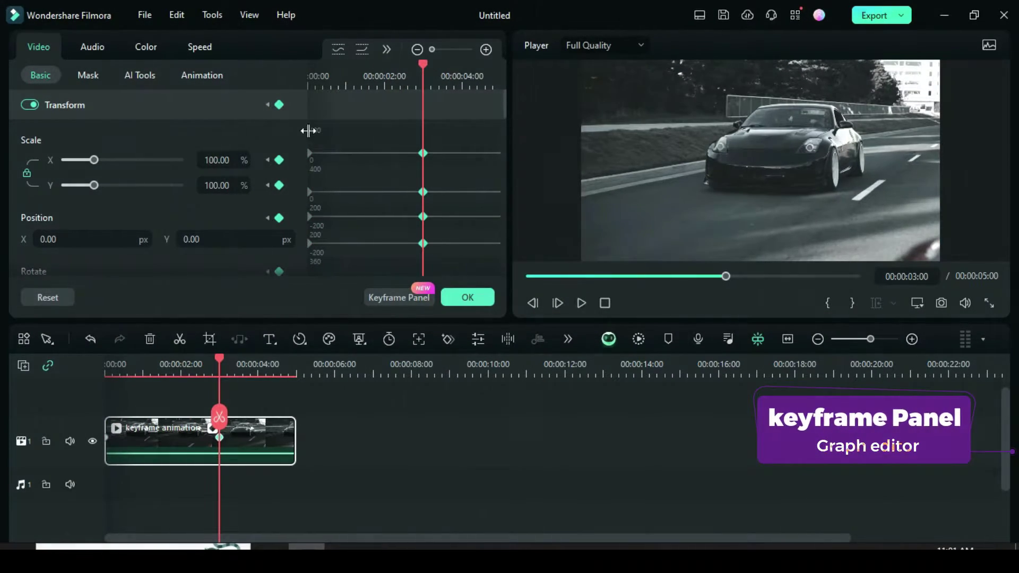
drag(310, 131, 344, 236)
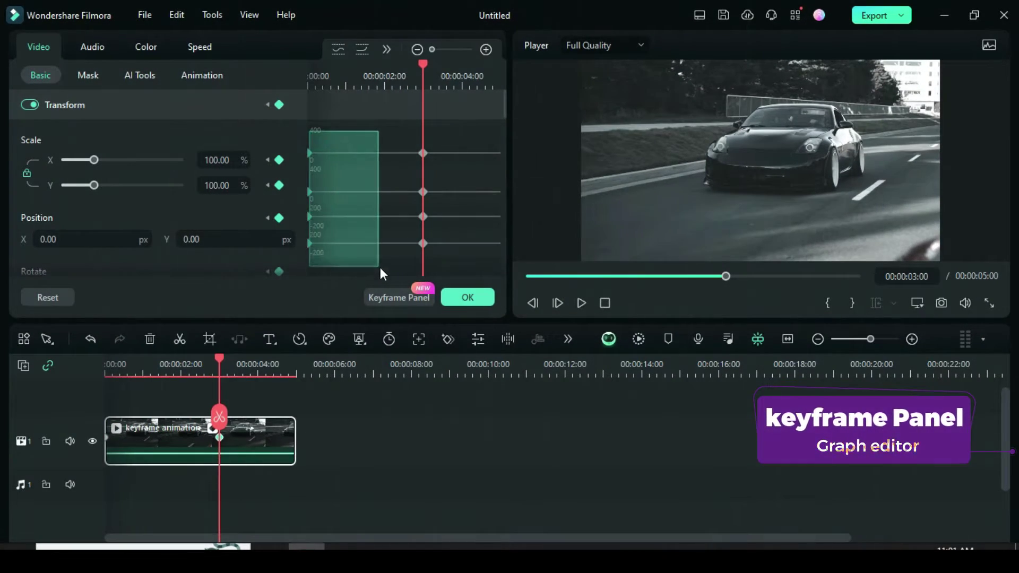
drag(386, 269, 463, 262)
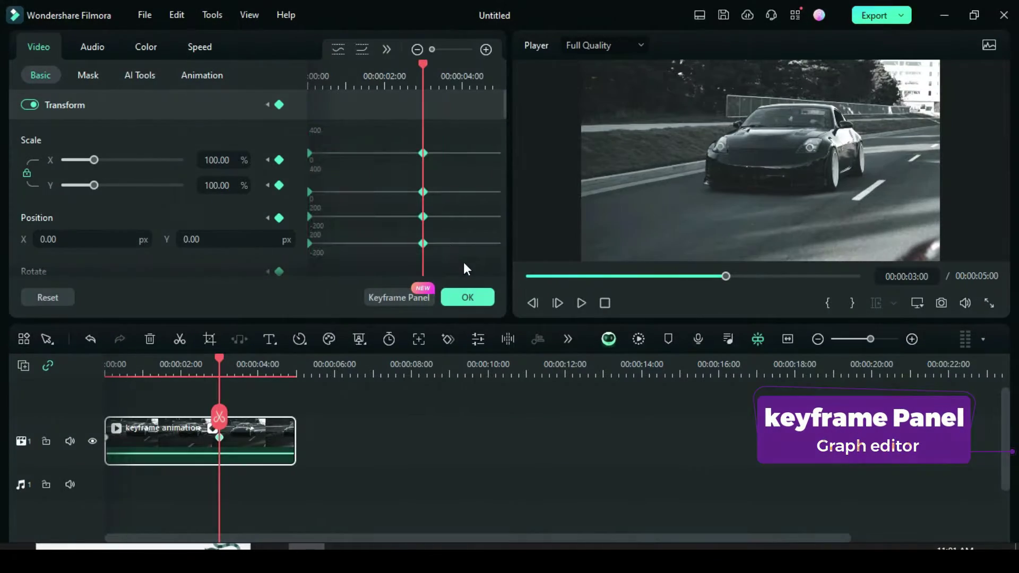
right_click(423, 153)
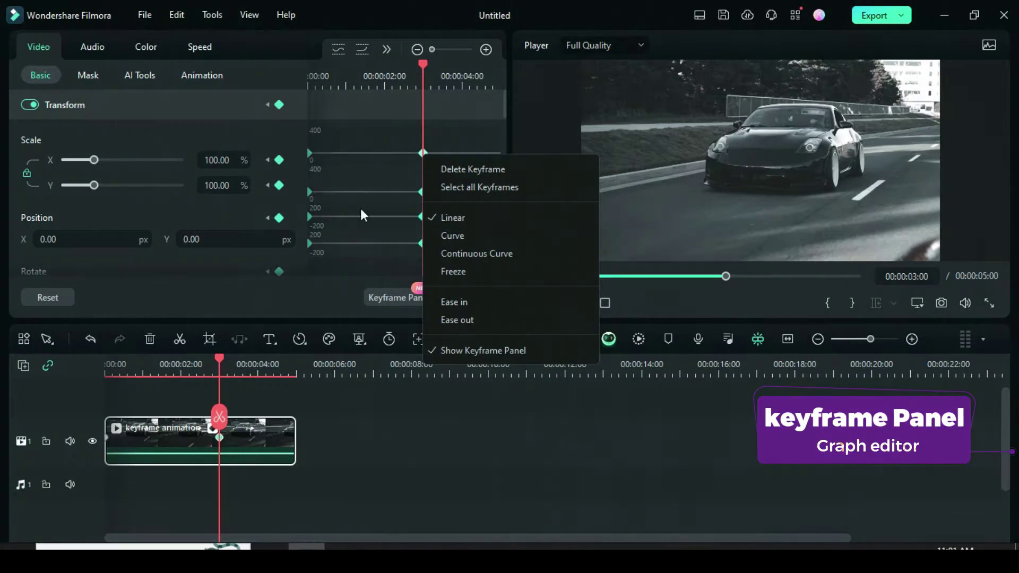
click(451, 236)
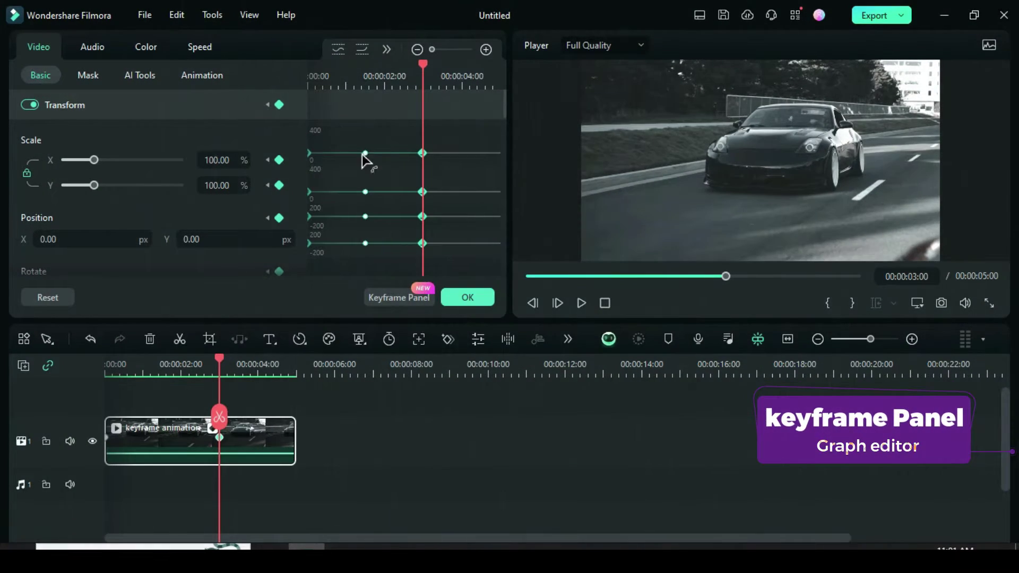
Step: Bend the Scale X curve up to about 190% and pull the Scale Y curve upward
drag(365, 152, 366, 144)
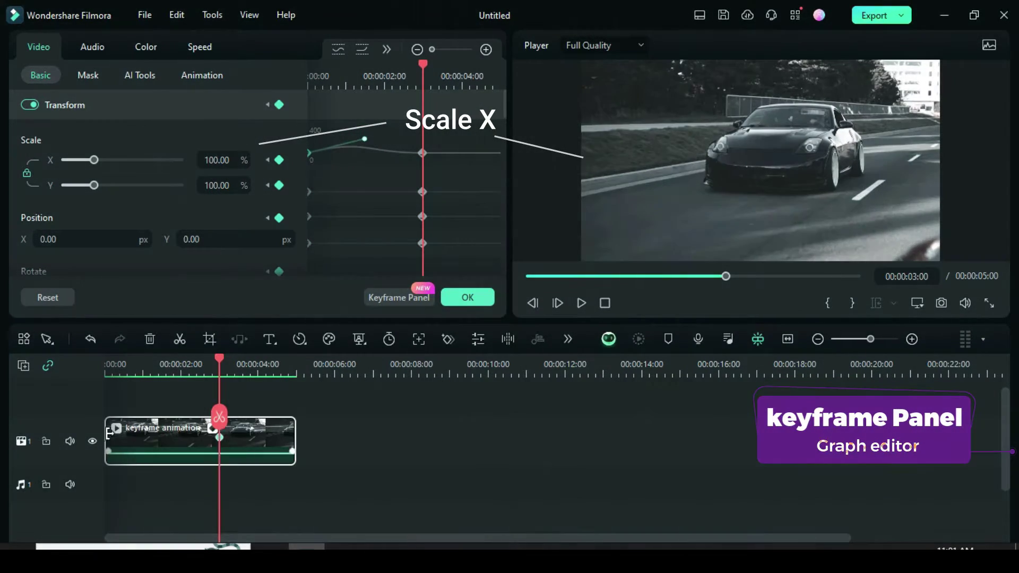
click(310, 72)
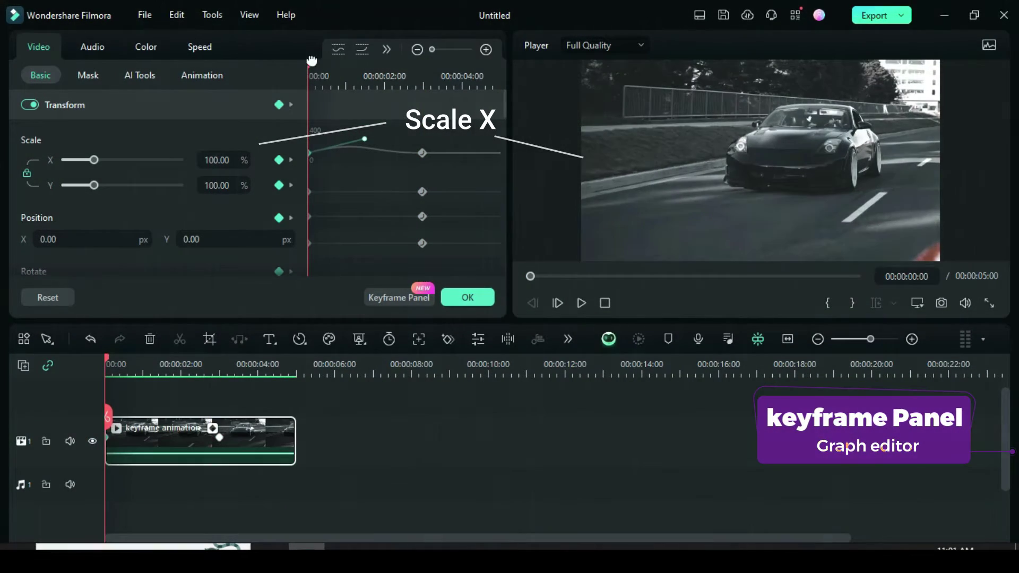
click(349, 72)
click(364, 69)
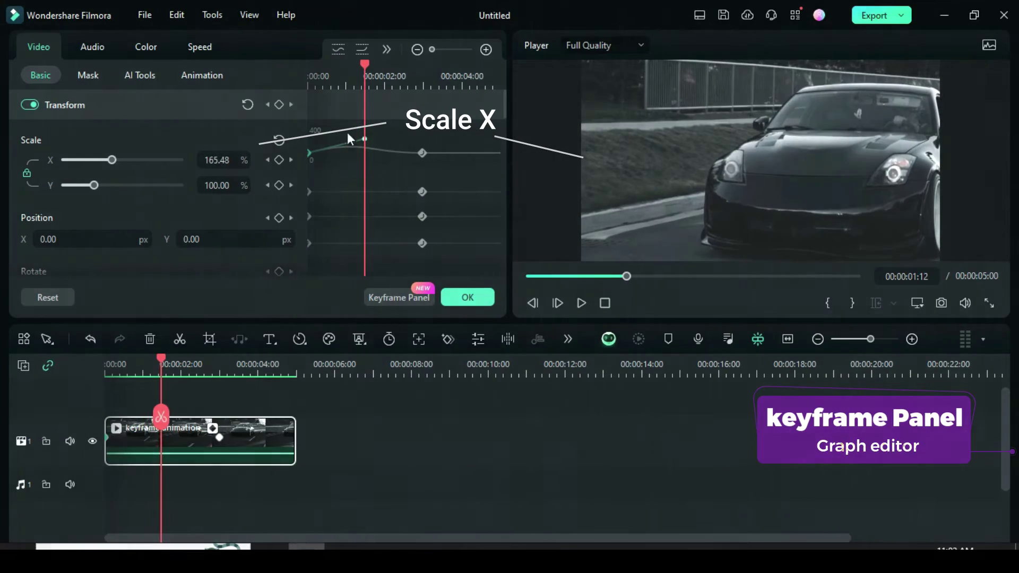
click(422, 153)
drag(365, 158, 367, 165)
click(371, 79)
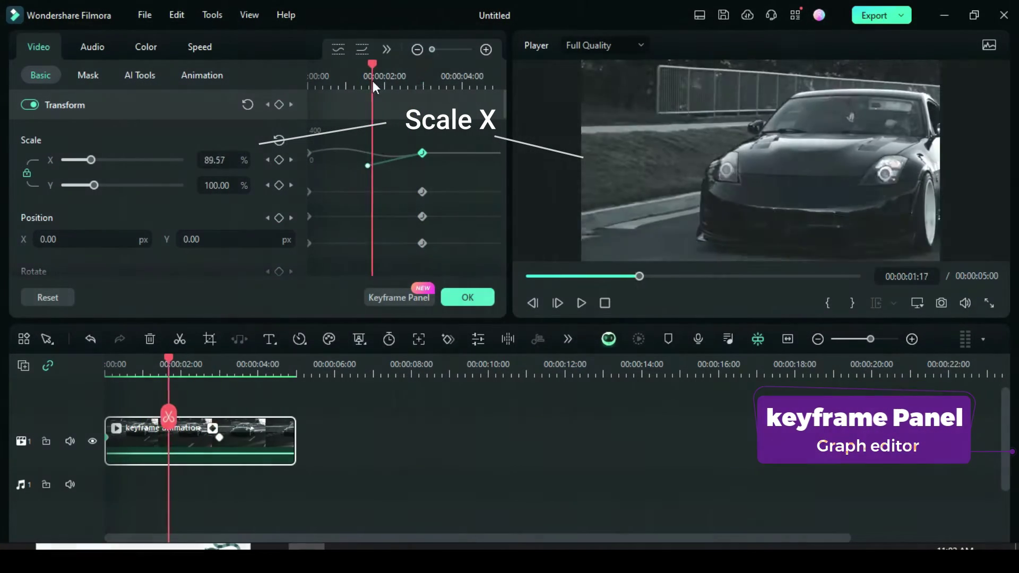
click(368, 81)
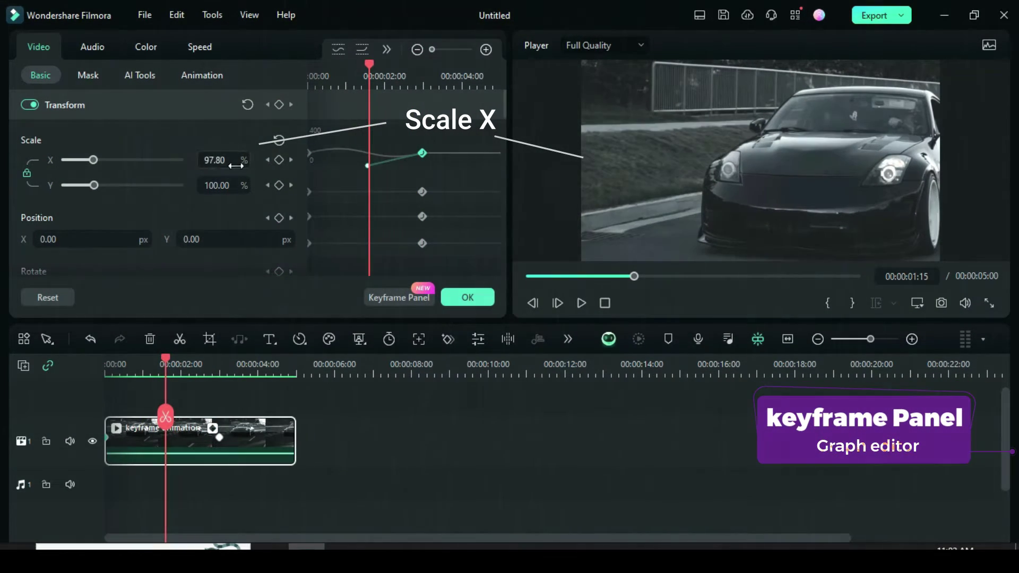
drag(365, 160, 356, 145)
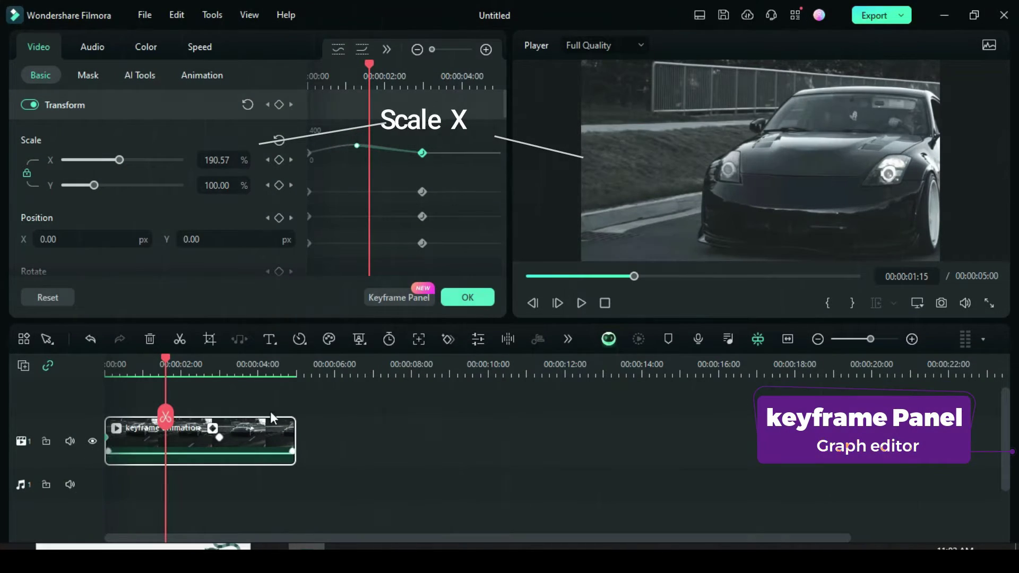
click(423, 153)
mouse_move(364, 192)
mouse_down()
mouse_move(366, 175)
mouse_move(360, 216)
mouse_move(360, 195)
mouse_up()
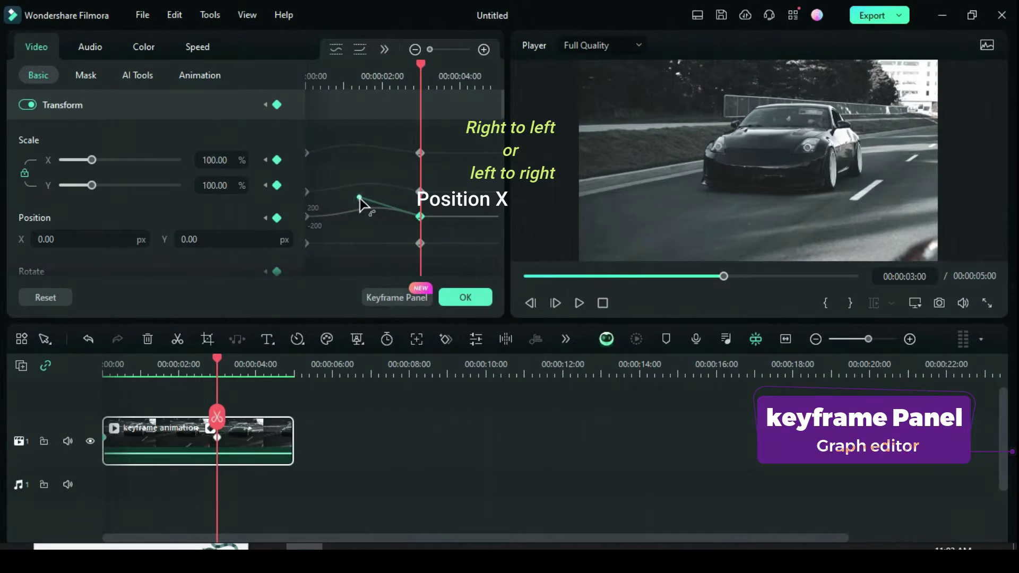
Step: Raise the Position X curve, dip Position Y to about -111 px near 1.5 s, then preview
click(365, 183)
drag(365, 183, 354, 173)
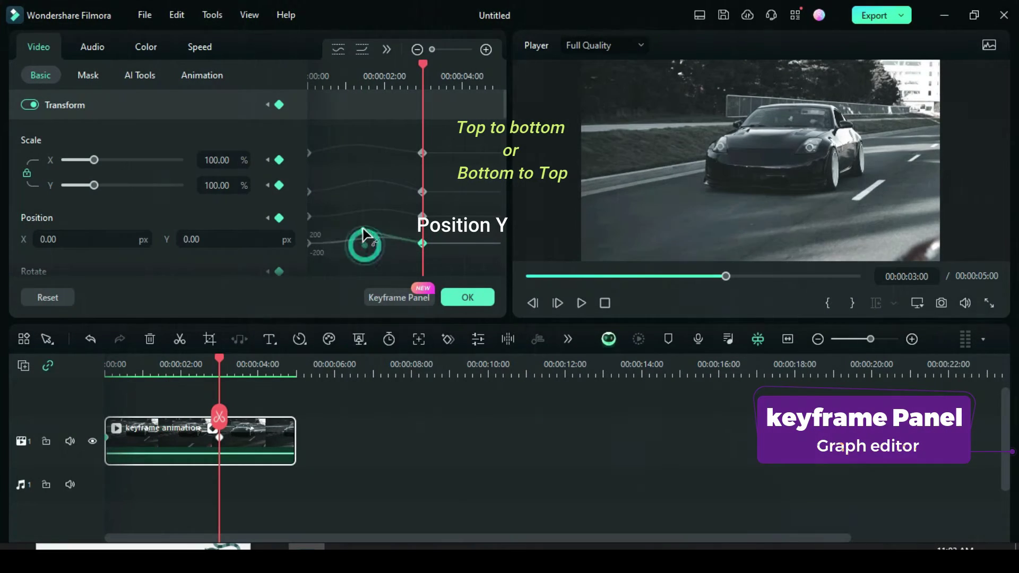
drag(367, 258, 364, 264)
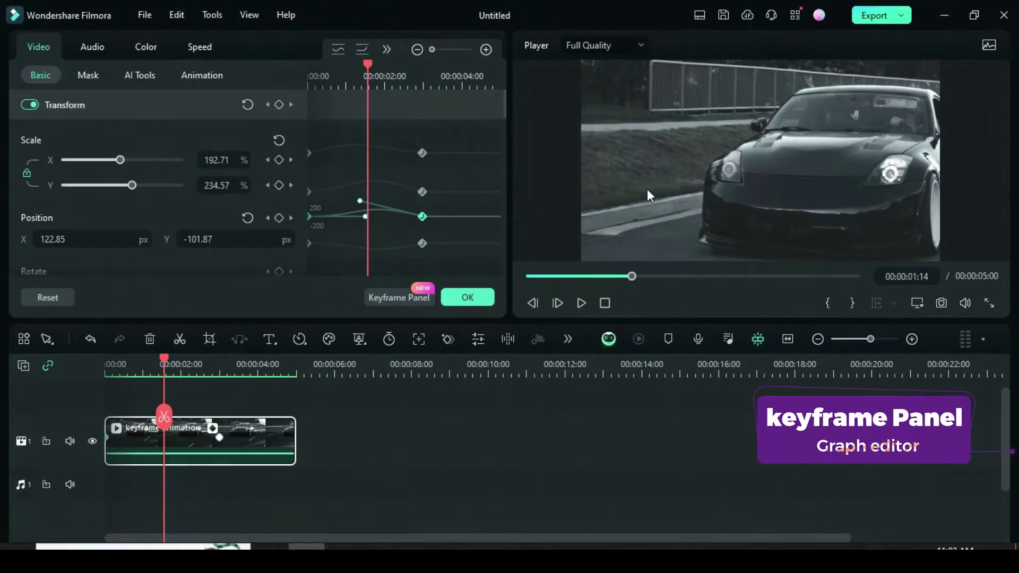
click(375, 245)
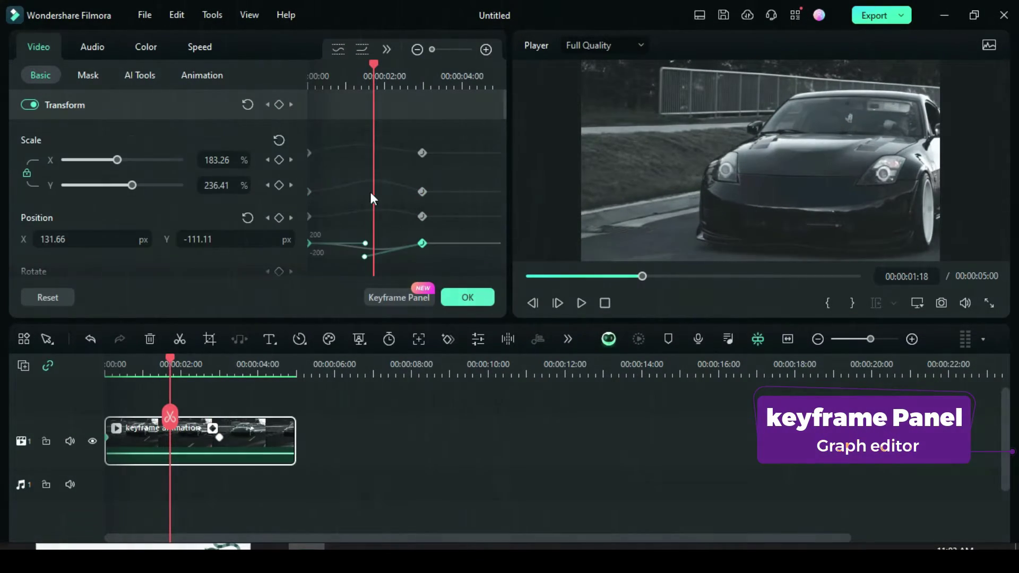
drag(373, 64, 317, 80)
click(582, 302)
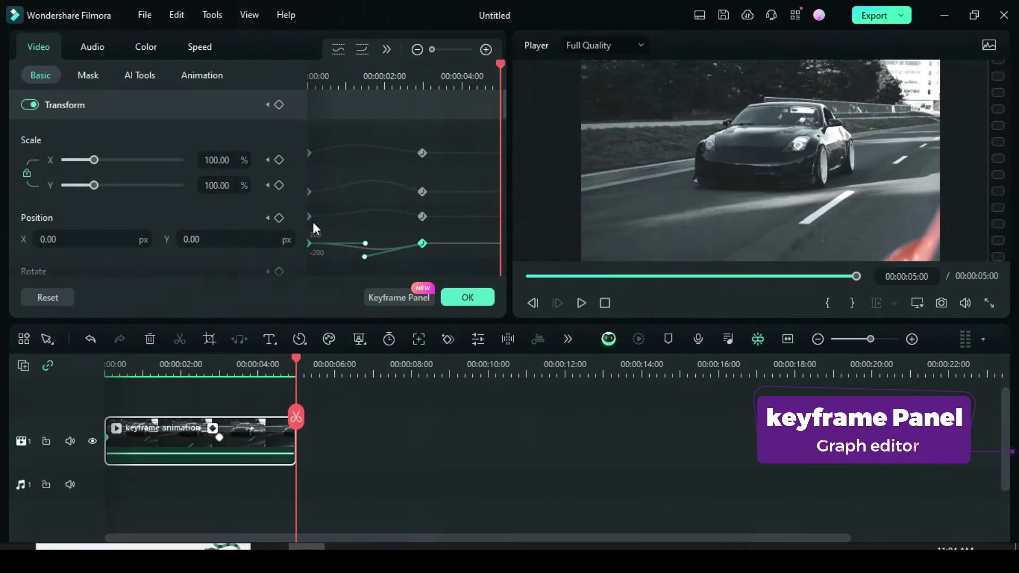
Step: Apply Ease in to the first Position keyframe and Ease out at 3 s, then play back
click(309, 219)
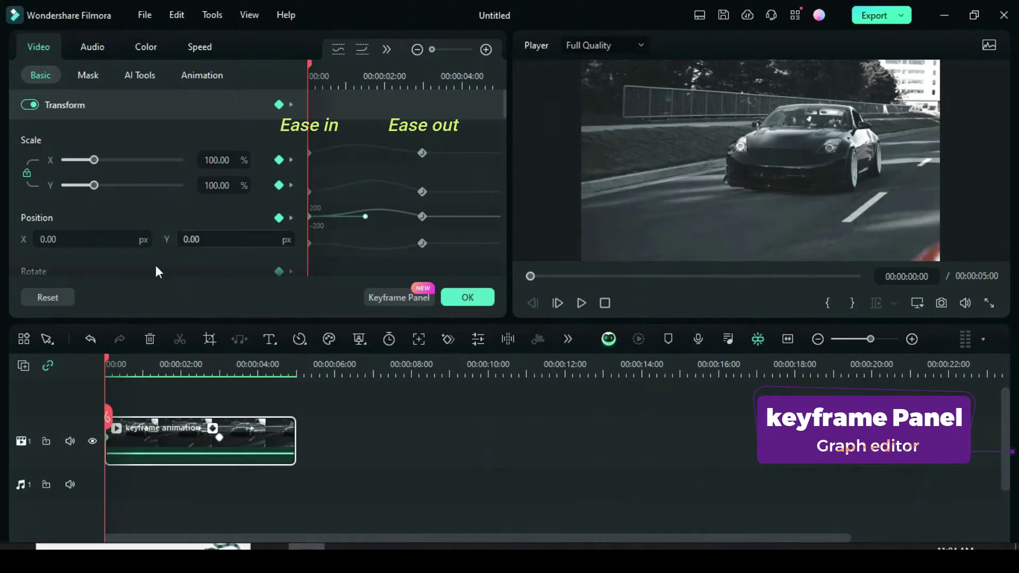
right_click(310, 218)
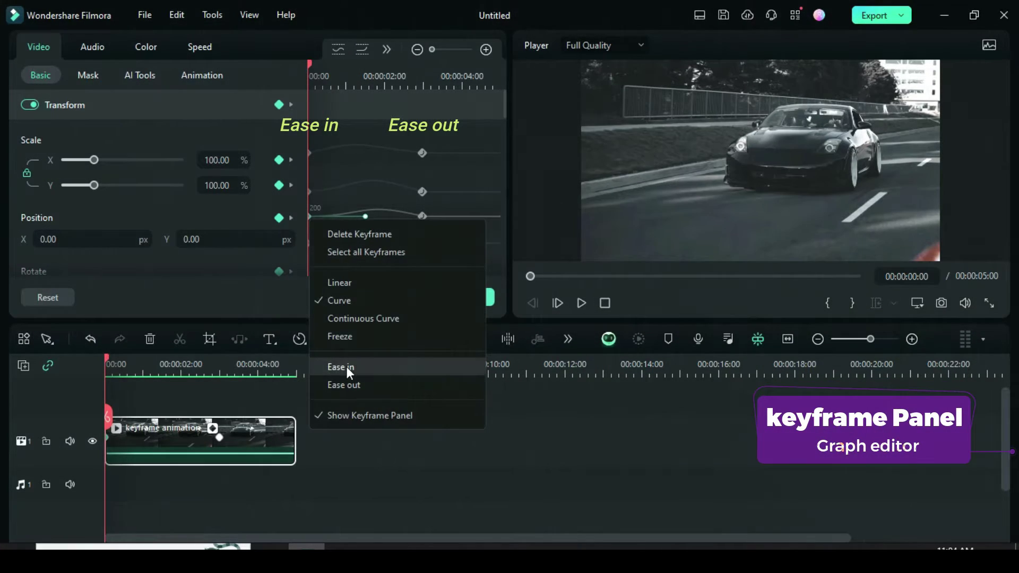
click(343, 366)
right_click(422, 216)
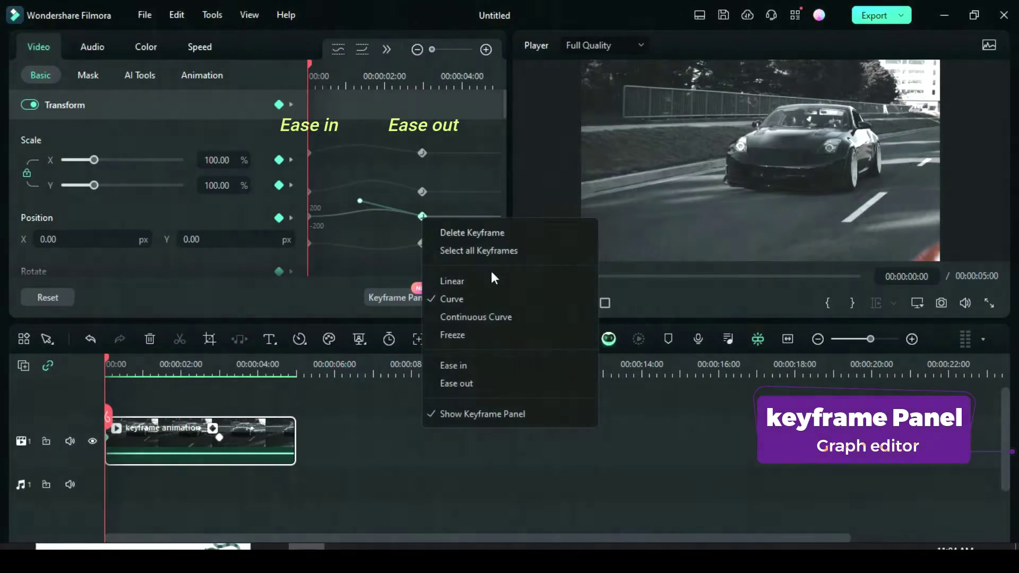
click(448, 381)
right_click(310, 244)
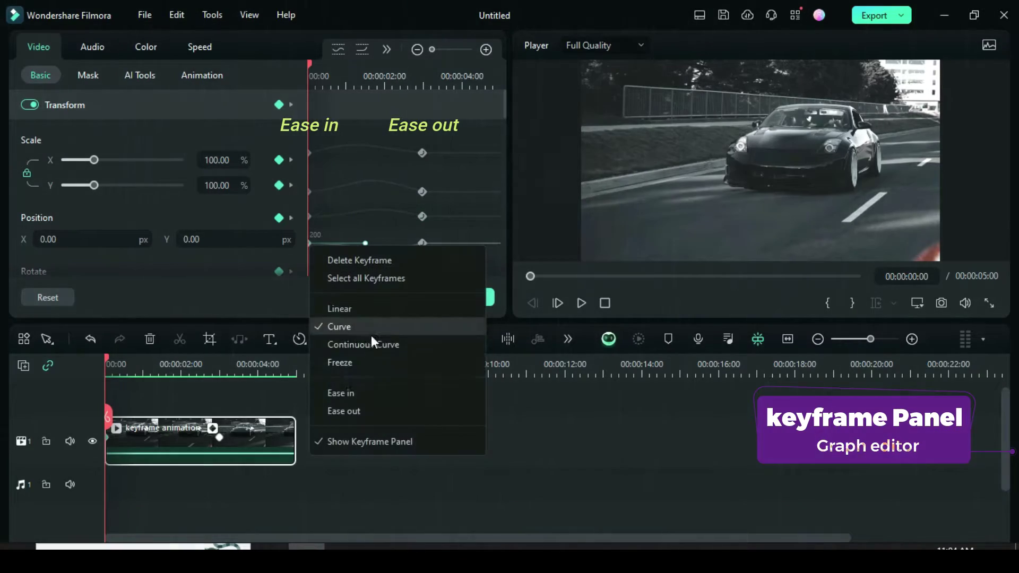
click(340, 394)
right_click(423, 242)
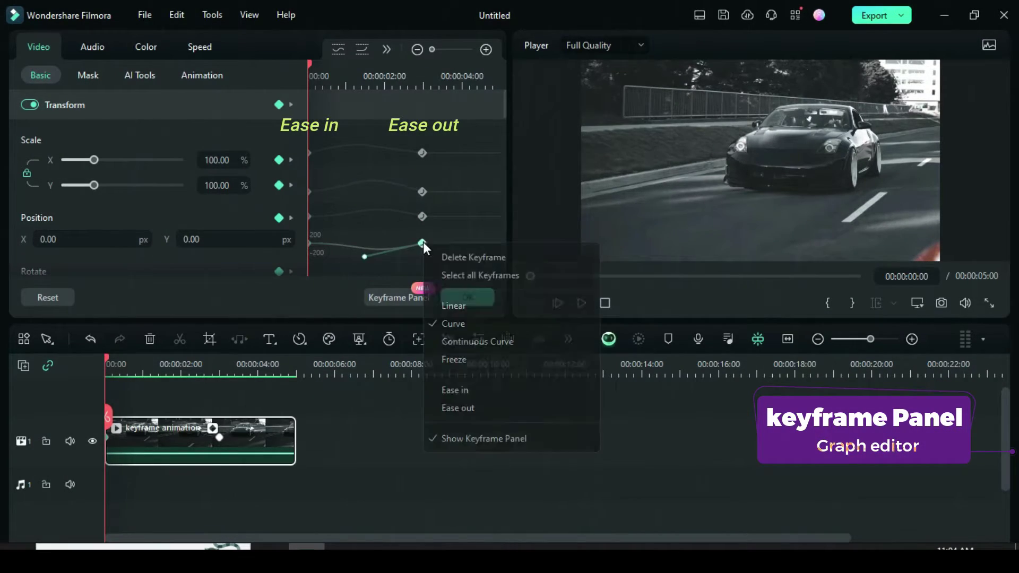
click(455, 403)
click(581, 302)
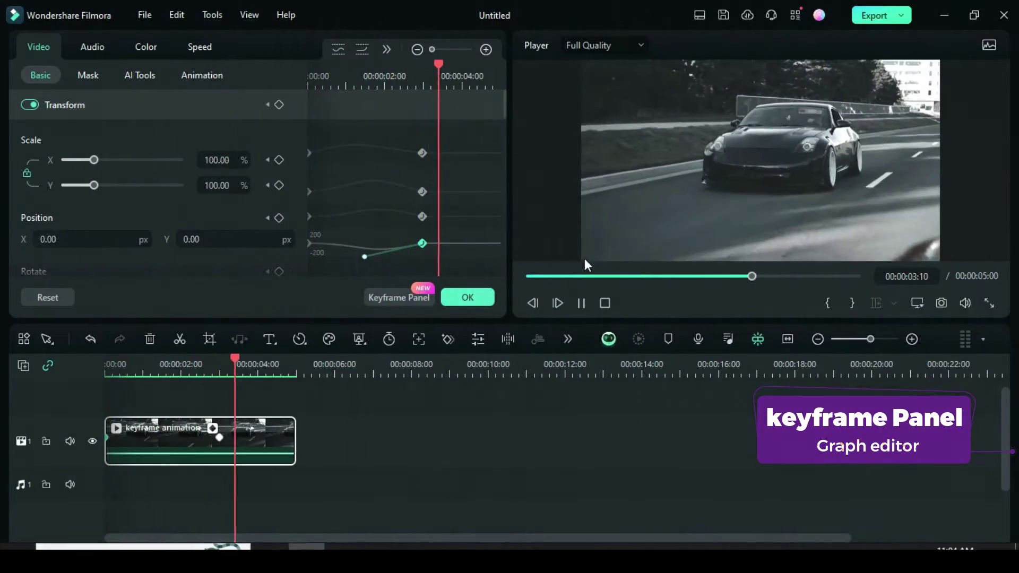
Step: Shift the selected keyframes and set them Linear, then undo back to flat curves
click(530, 276)
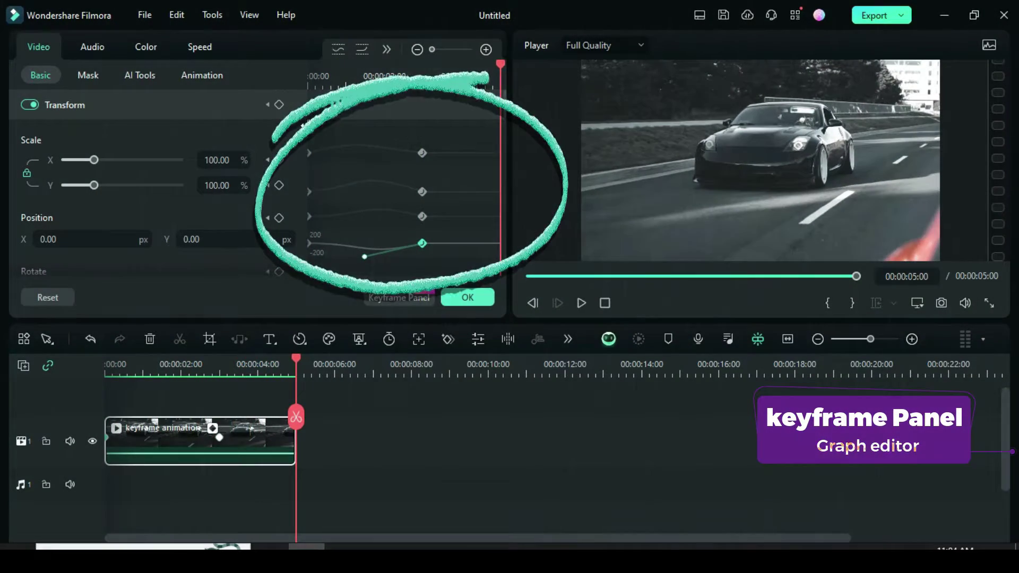
drag(309, 128, 453, 249)
click(351, 145)
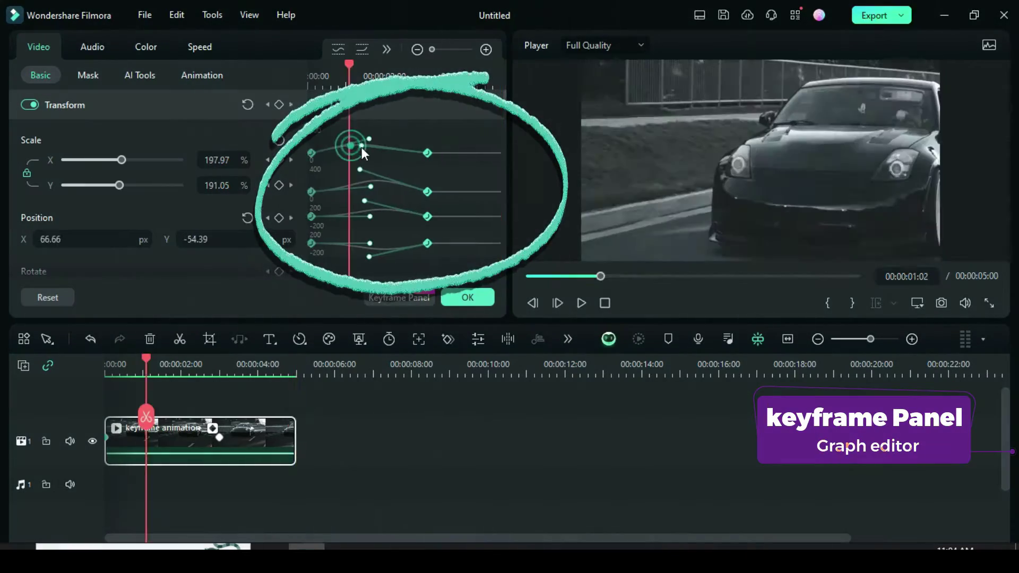
drag(377, 154, 342, 171)
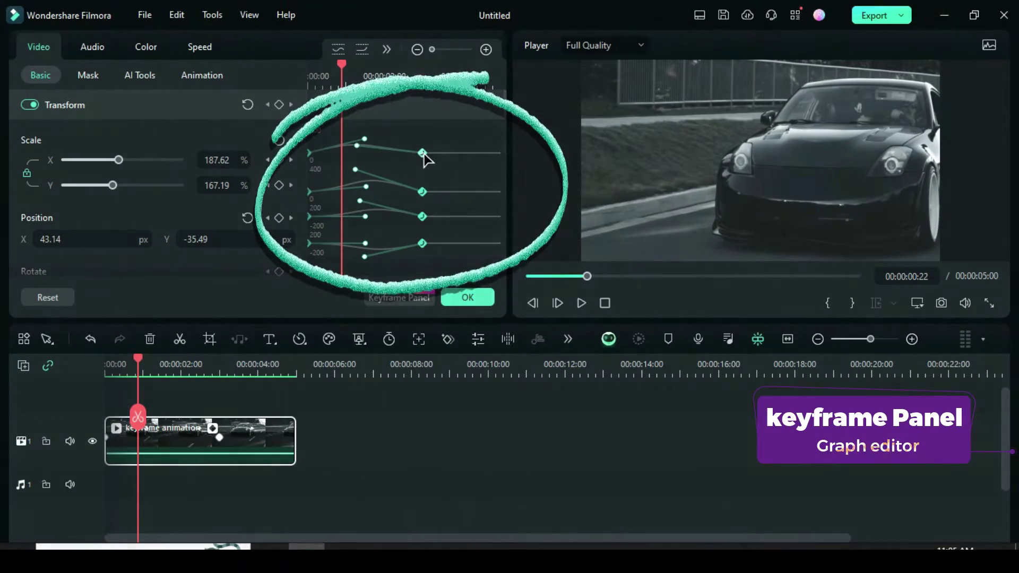
right_click(423, 153)
click(460, 219)
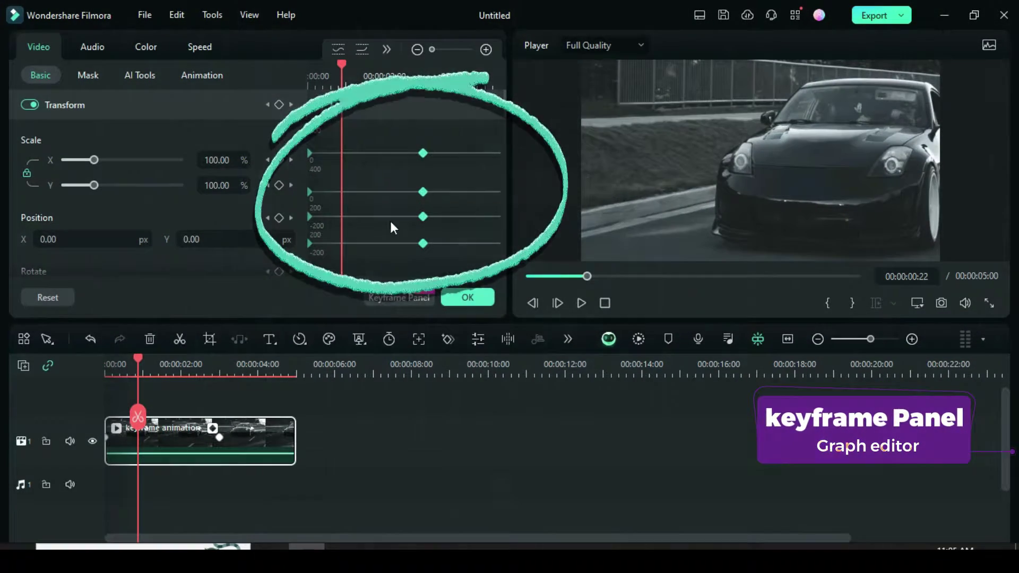
key(ctrl+z)
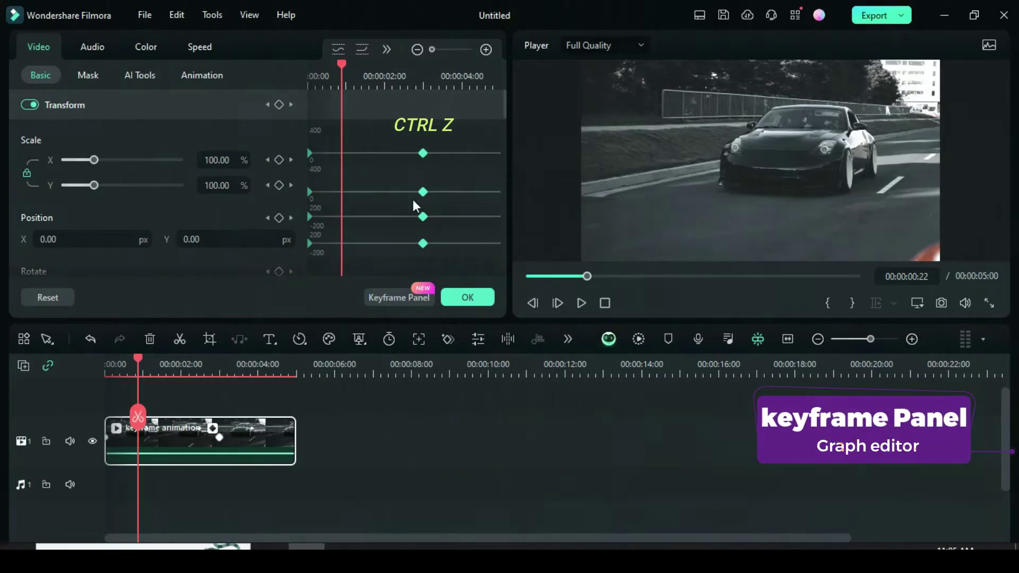
key(ctrl+z)
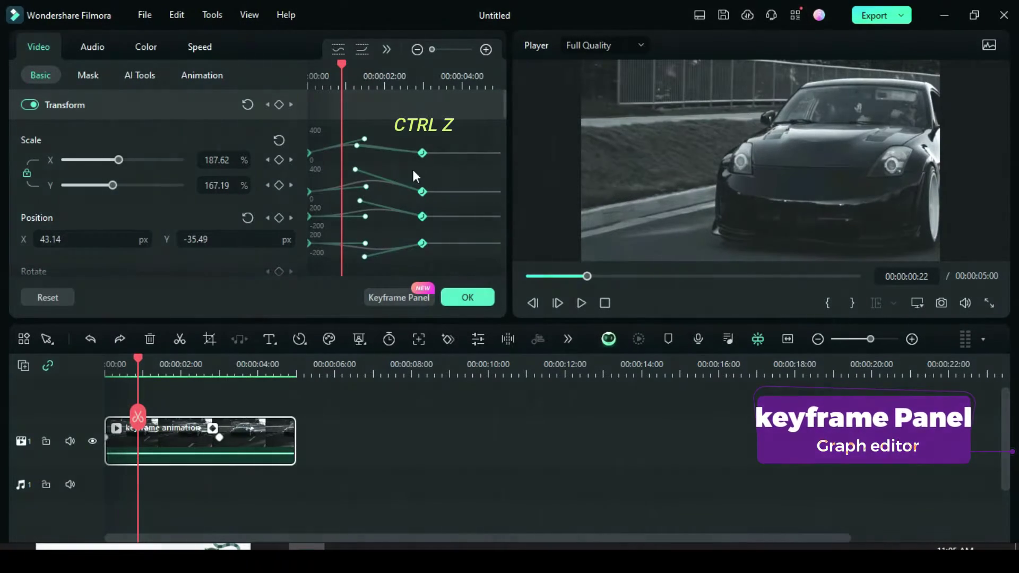
key(ctrl+z)
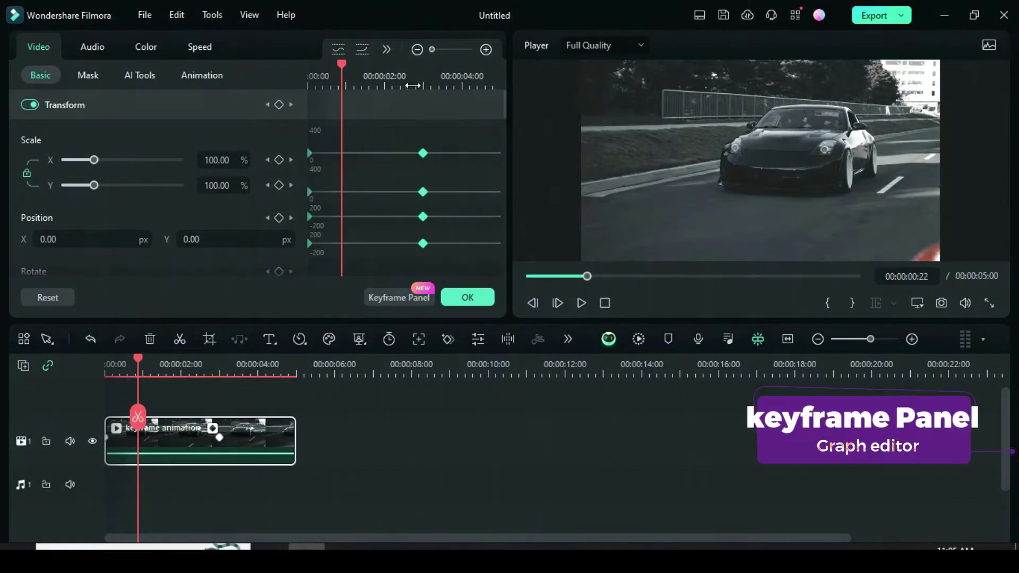
Step: Reselect the keyframes at 00:00:02:01 and zoom the graph ruler
click(399, 84)
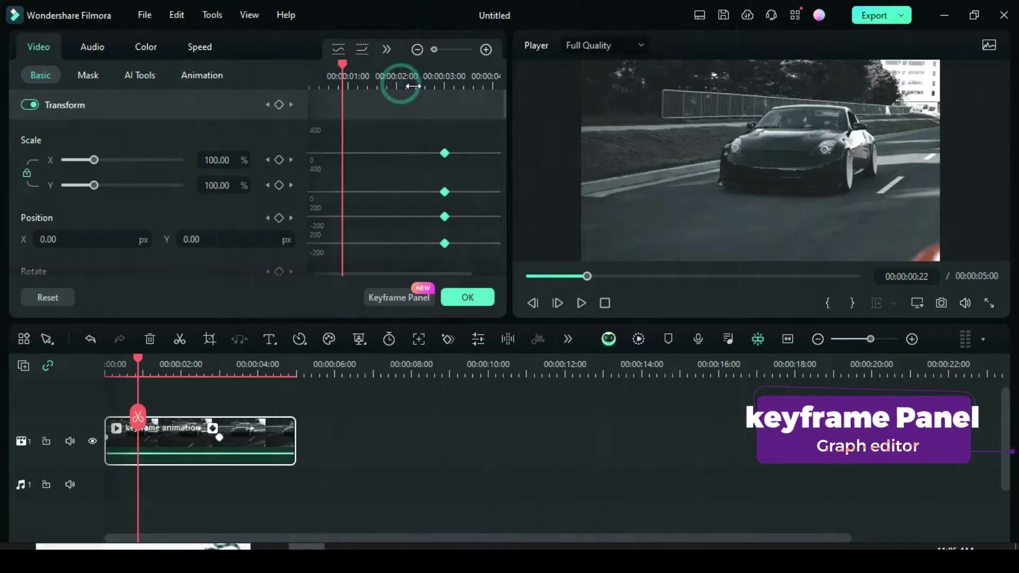
drag(384, 272, 380, 215)
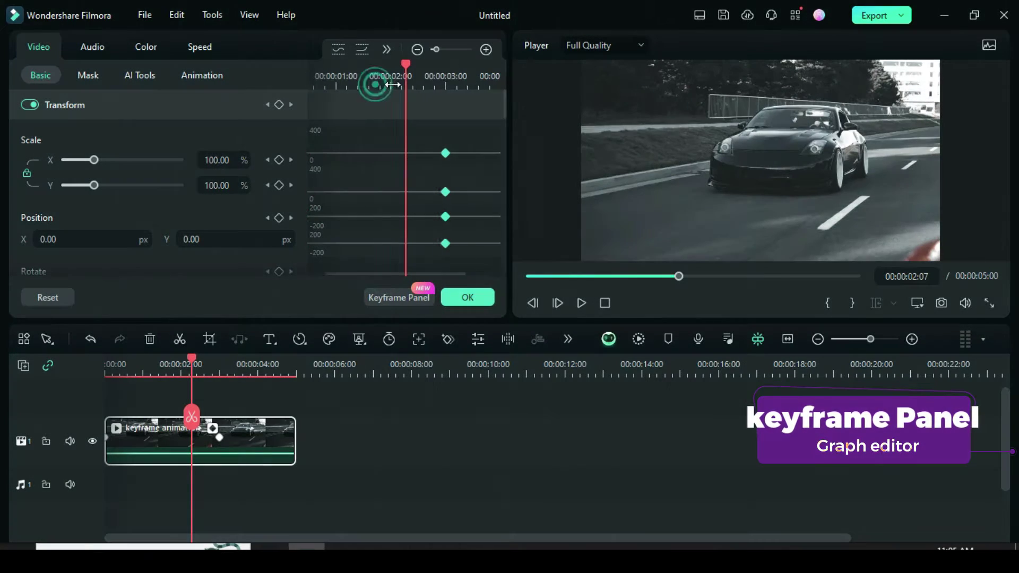
scroll(424, 91, down, 2)
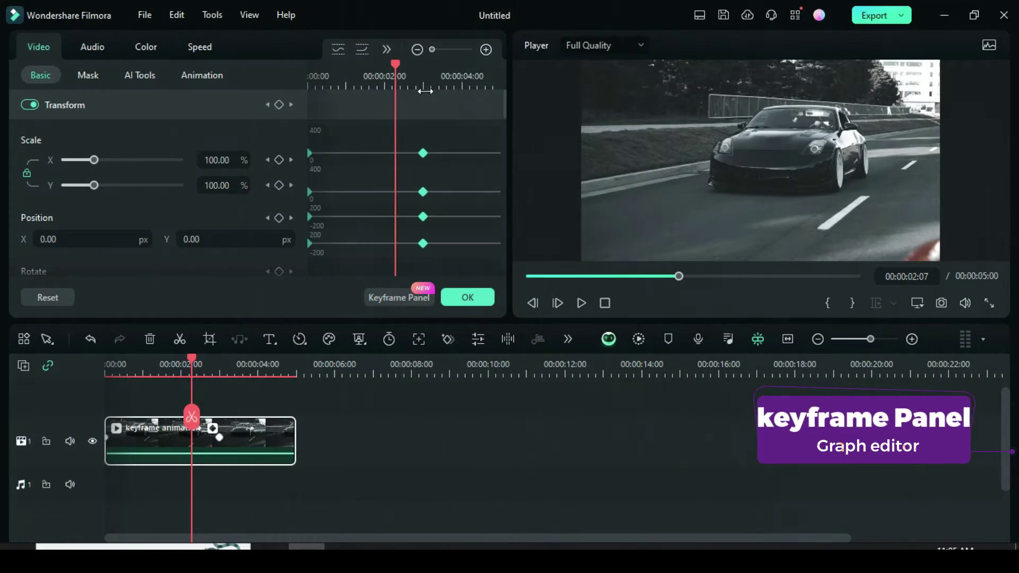
drag(314, 142, 459, 268)
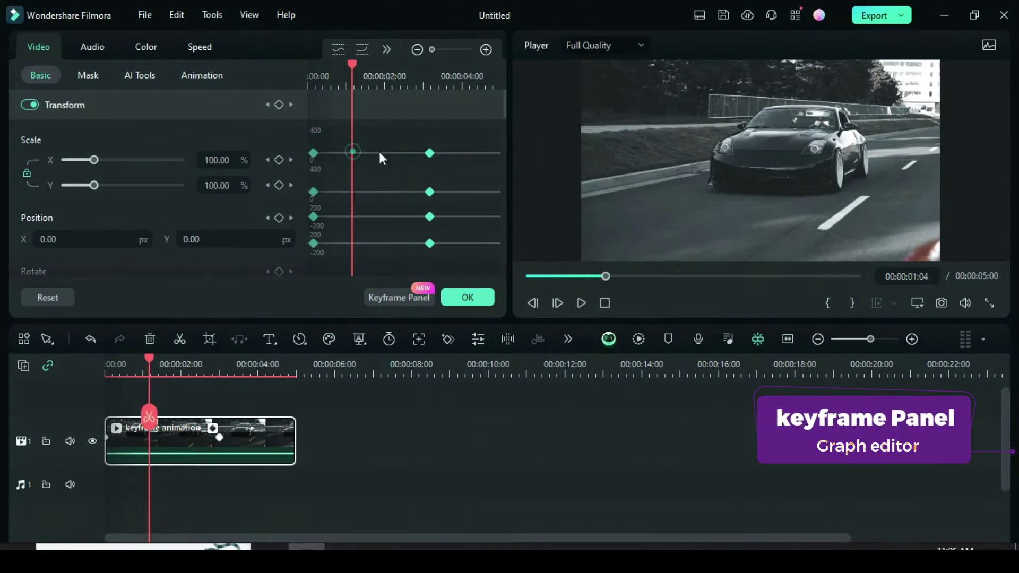
click(399, 81)
scroll(390, 90, up, 1)
scroll(421, 90, up, 1)
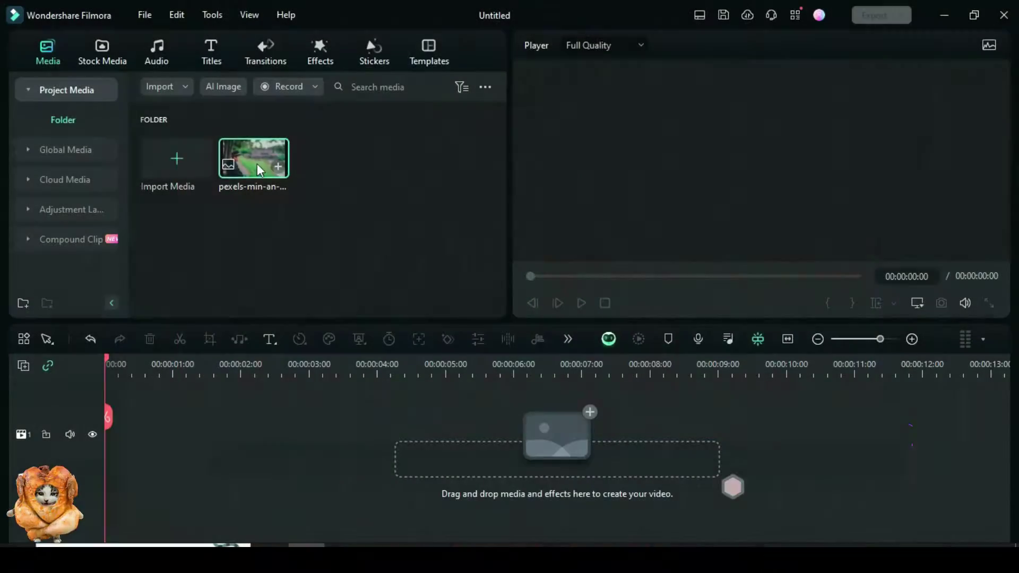
Step: Place the park photo on the timeline and apply an AI Mask using Select Character
drag(257, 163, 122, 436)
right_click(334, 440)
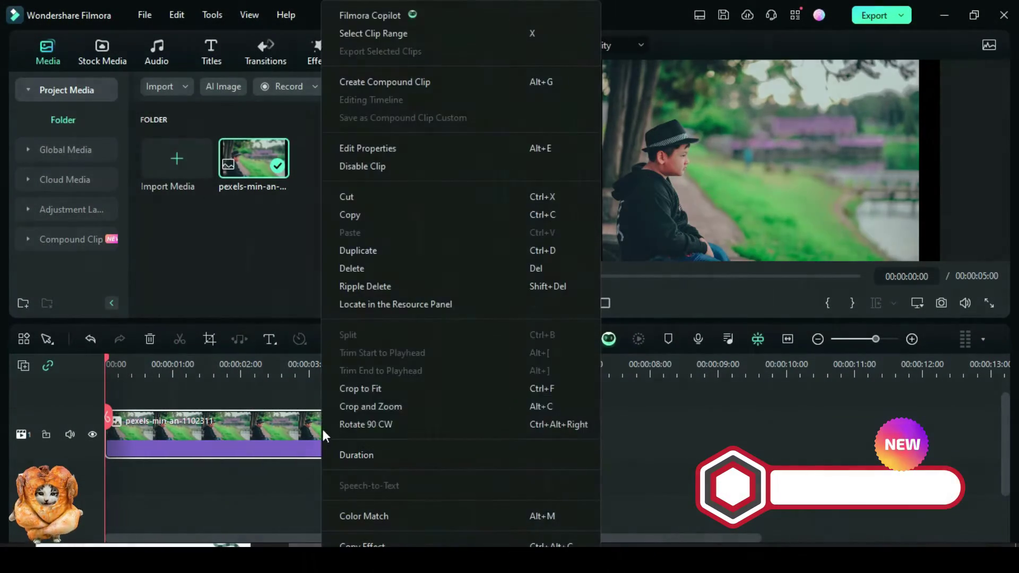
key(Escape)
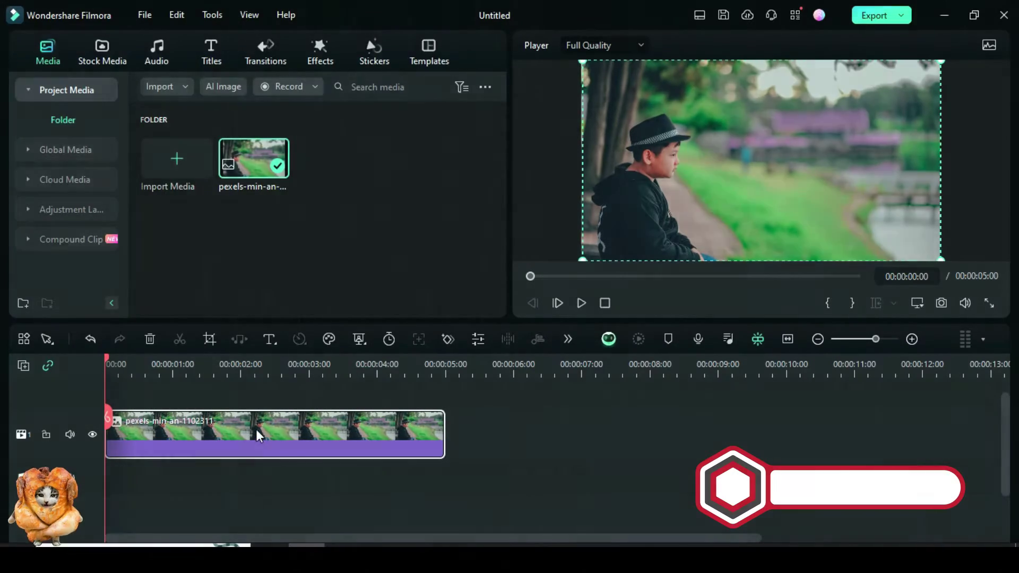
double_click(255, 429)
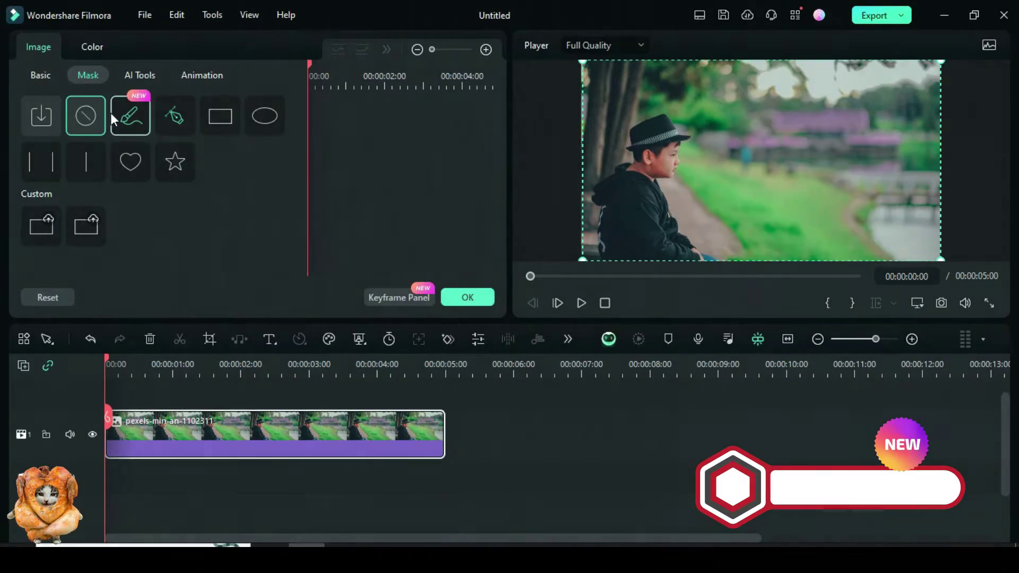
click(132, 113)
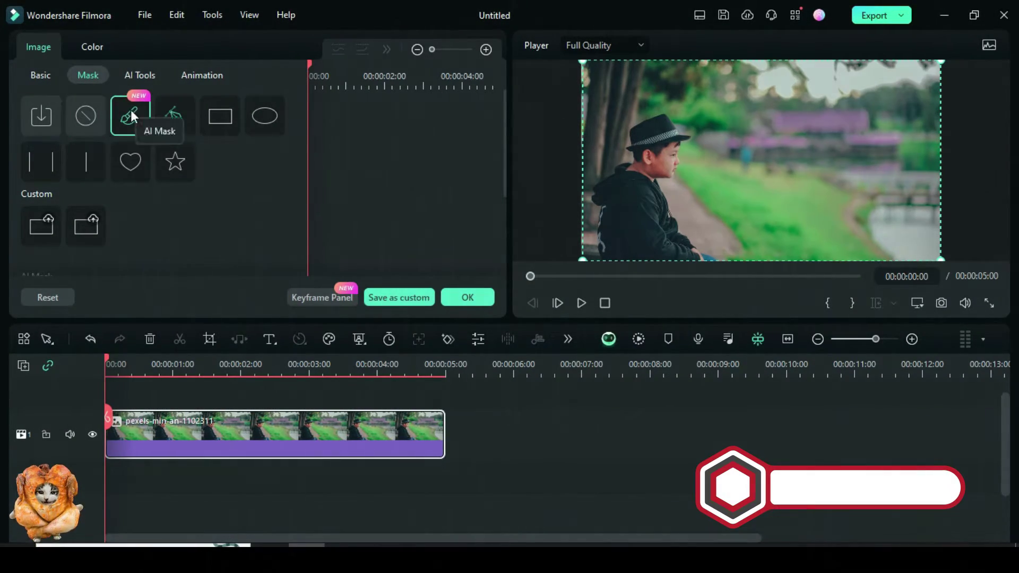
scroll(154, 217, down, 3)
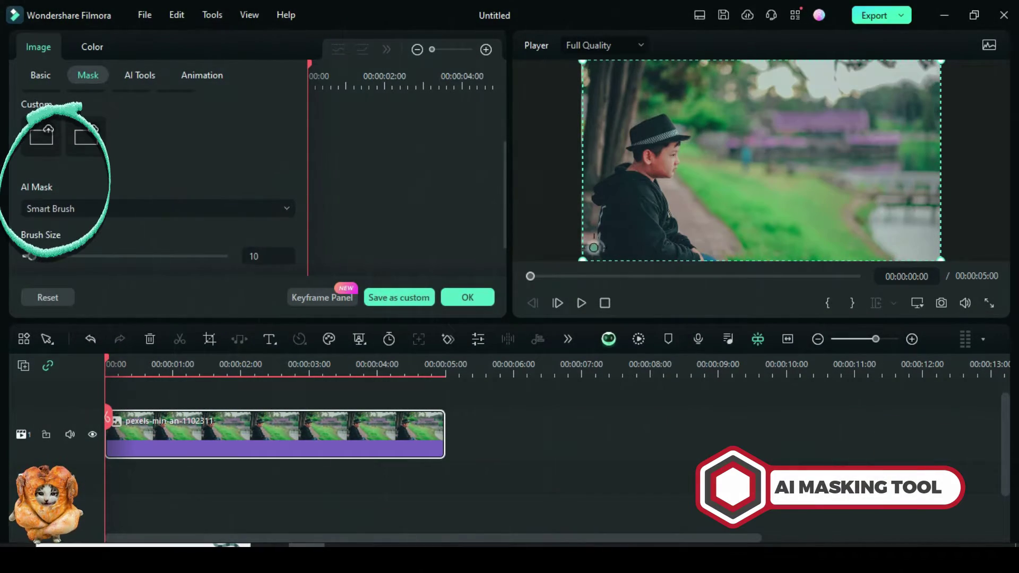
scroll(106, 207, down, 2)
click(112, 164)
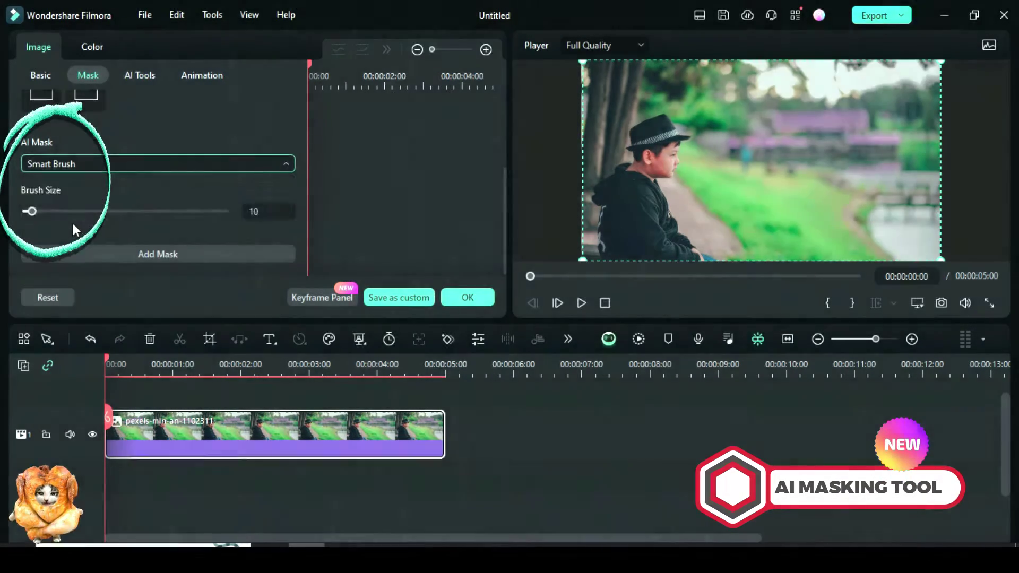
click(65, 216)
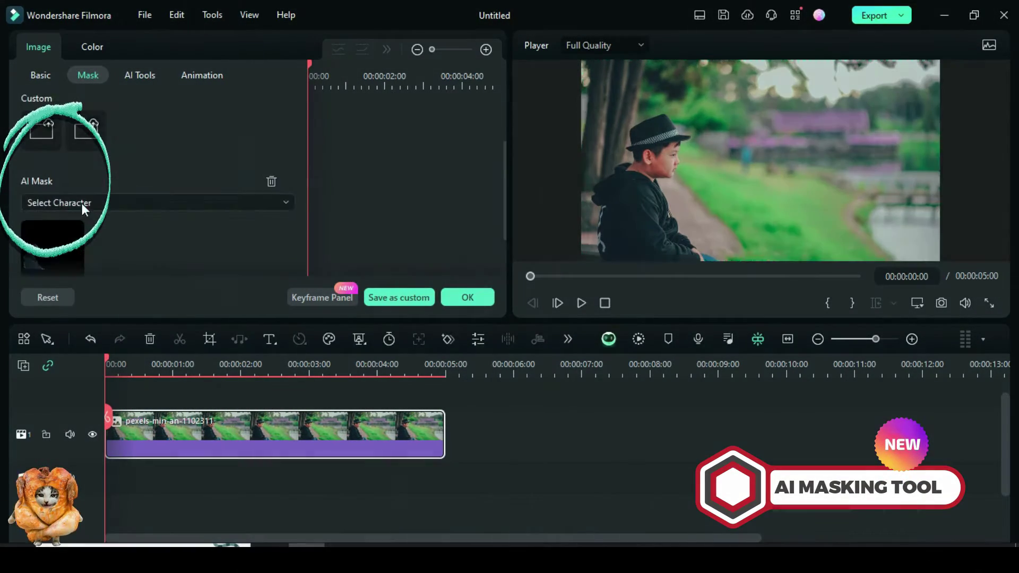
Step: At frame 3, try Select Subject, toggle Invert Mask on and off, and adjust Blur Strength
click(113, 357)
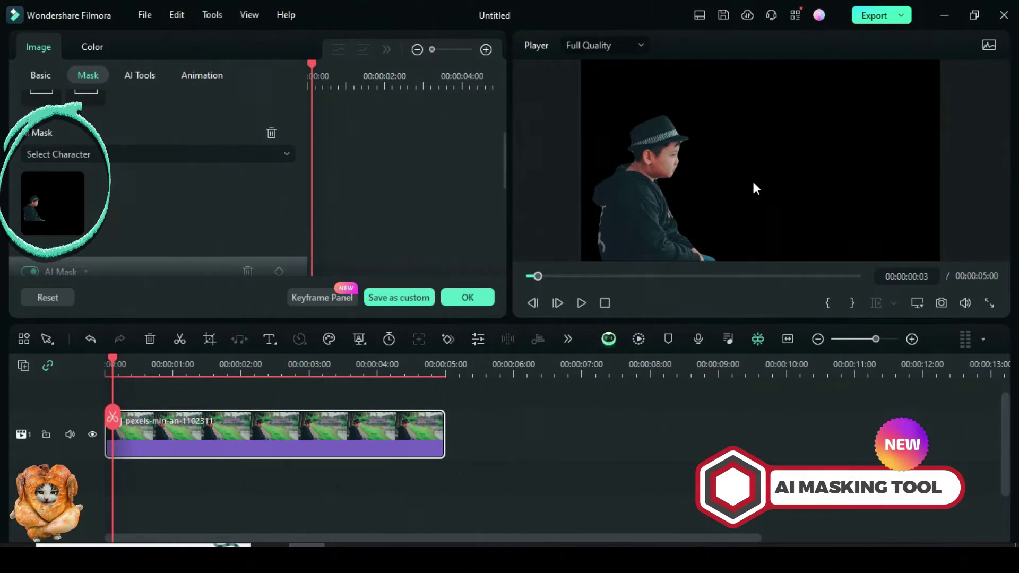
click(128, 154)
click(98, 230)
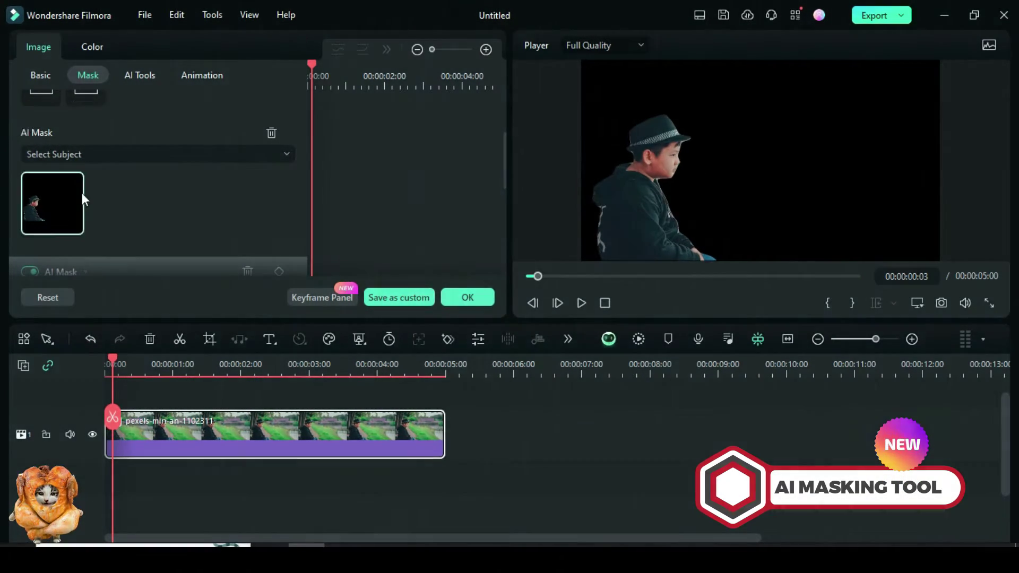
scroll(156, 205, down, 5)
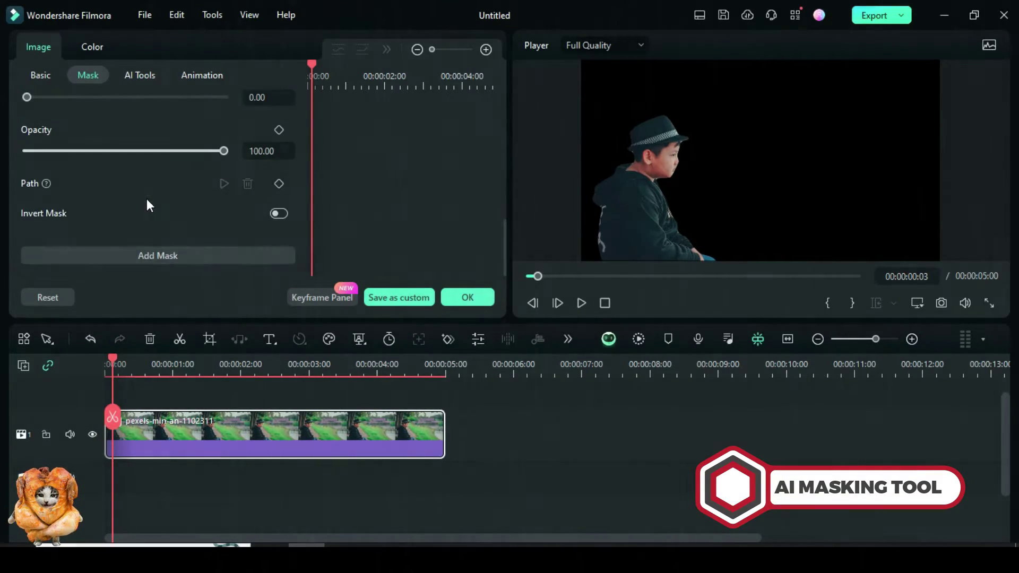
click(278, 213)
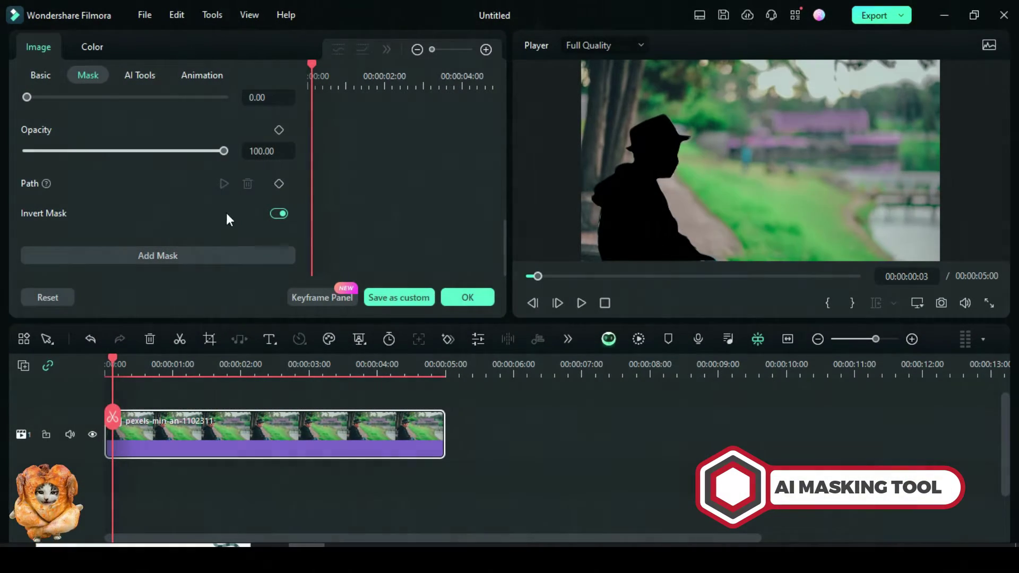
click(277, 213)
scroll(237, 228, up, 2)
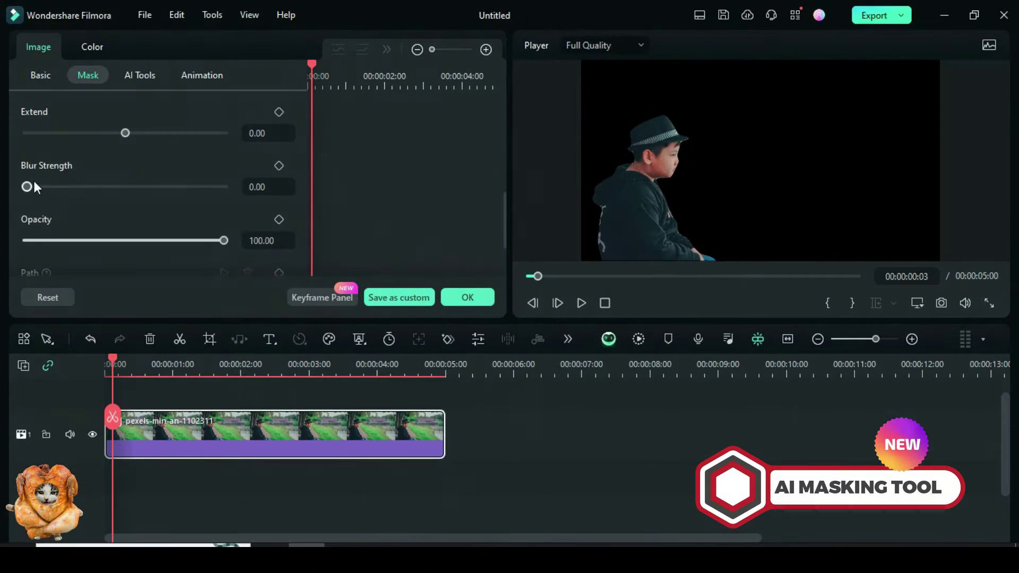
drag(34, 186, 25, 187)
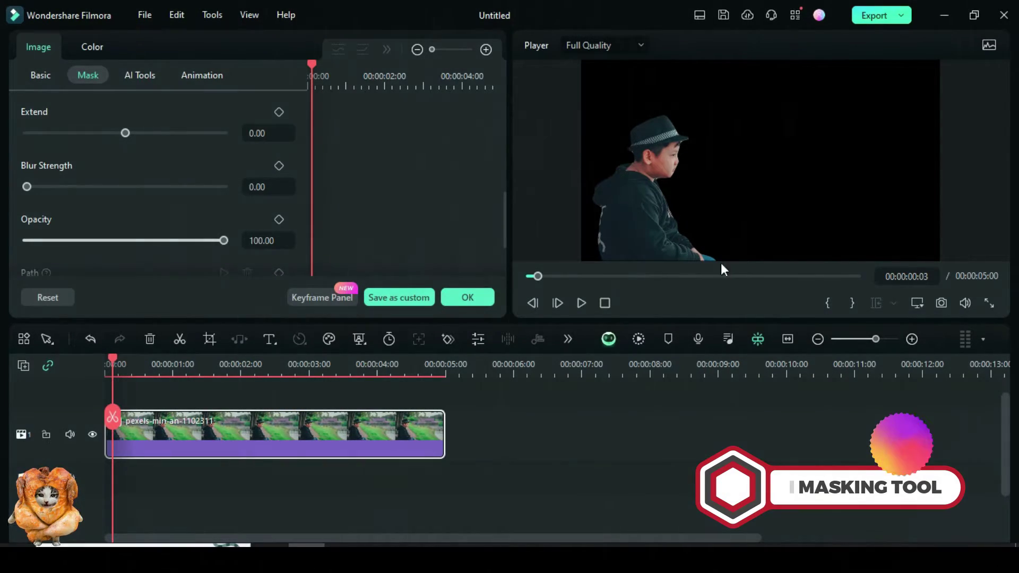
Step: Switch the AI mask to Smart Brush, then back to Select Character to isolate the boy
scroll(143, 248, up, 5)
click(96, 137)
click(100, 164)
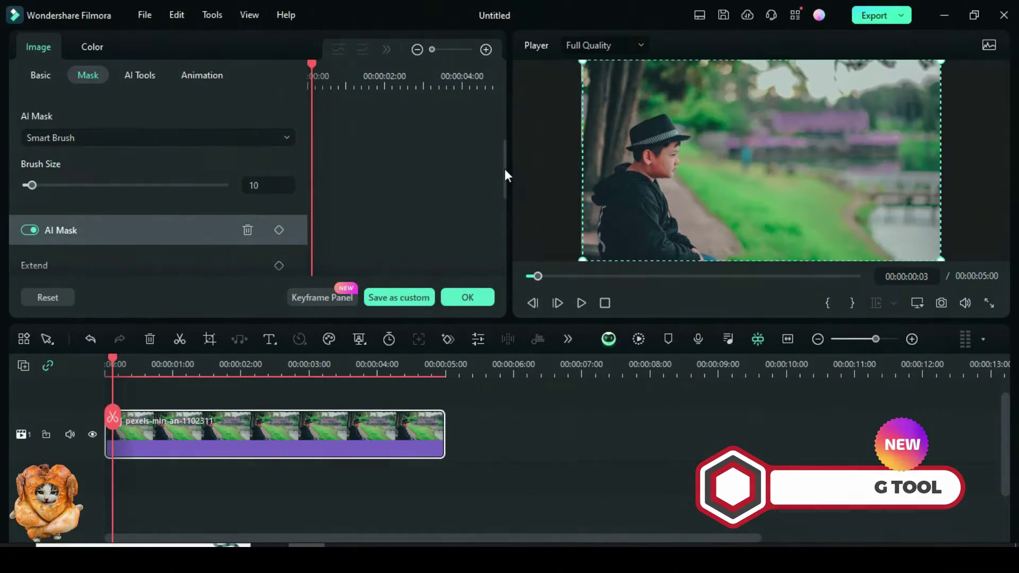
click(95, 138)
click(87, 189)
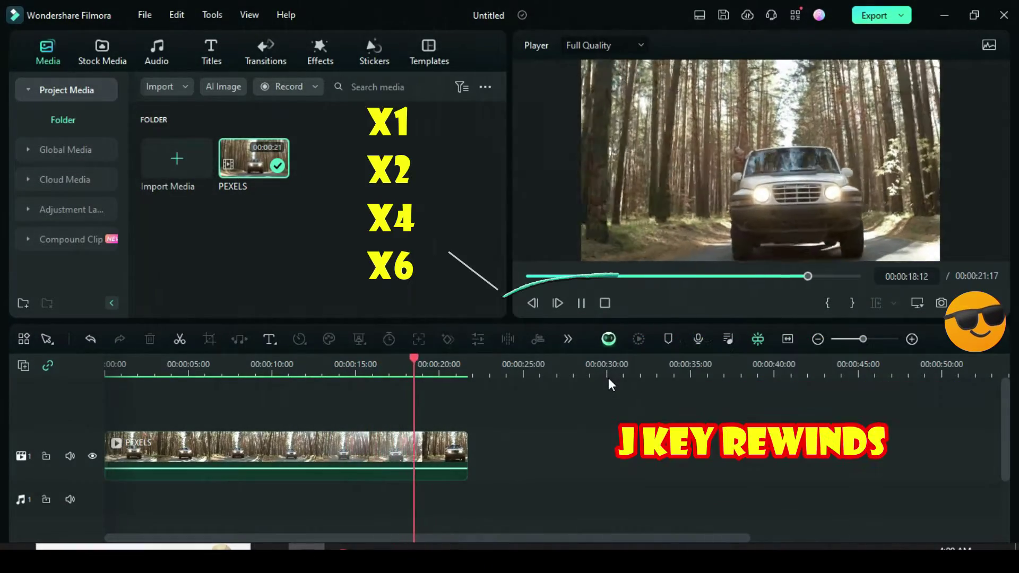
Step: Shuttle through the PEXELS clip with J, K and L at 1x and 2x, forward and reverse
key(j)
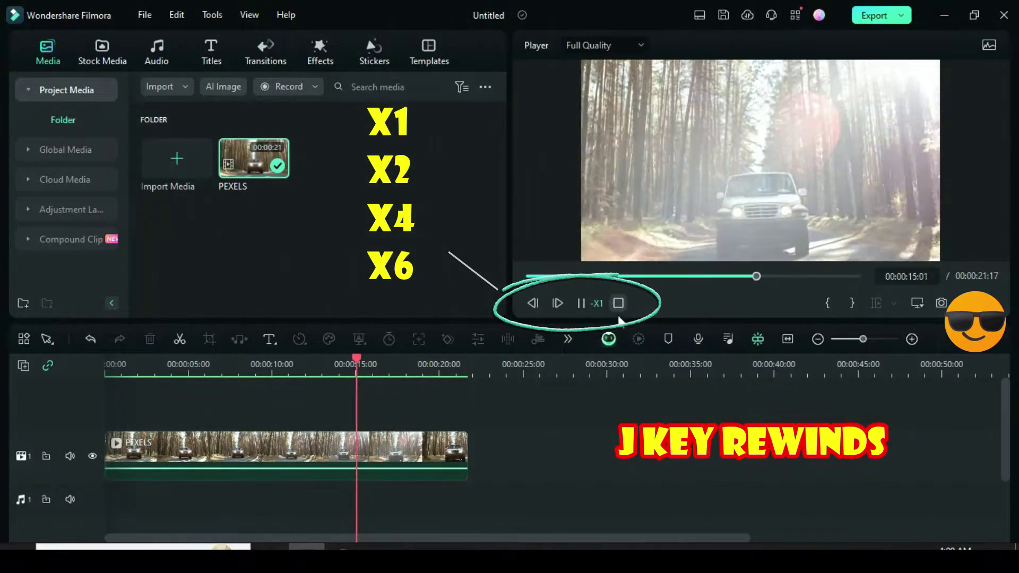
key(j)
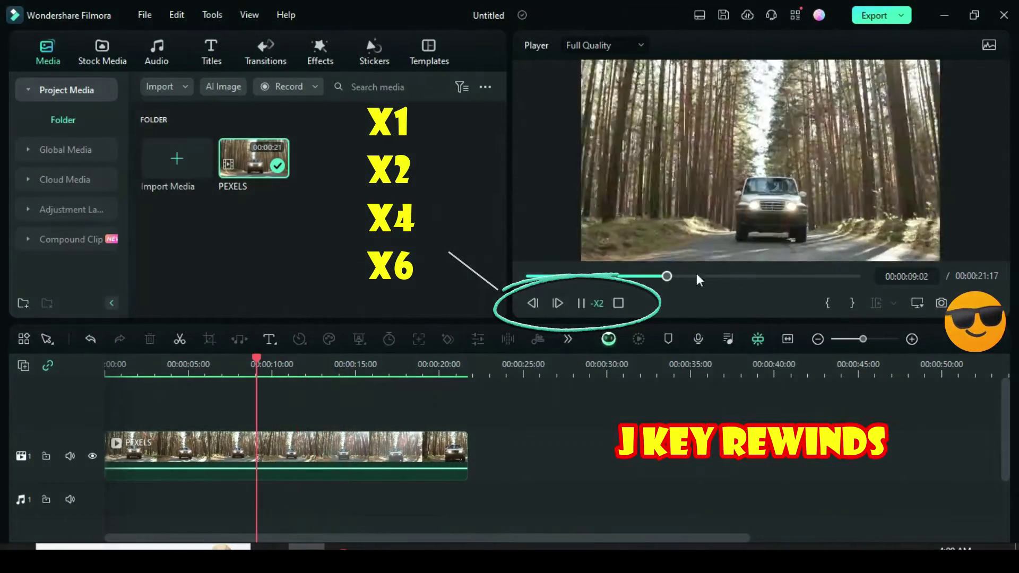
key(j)
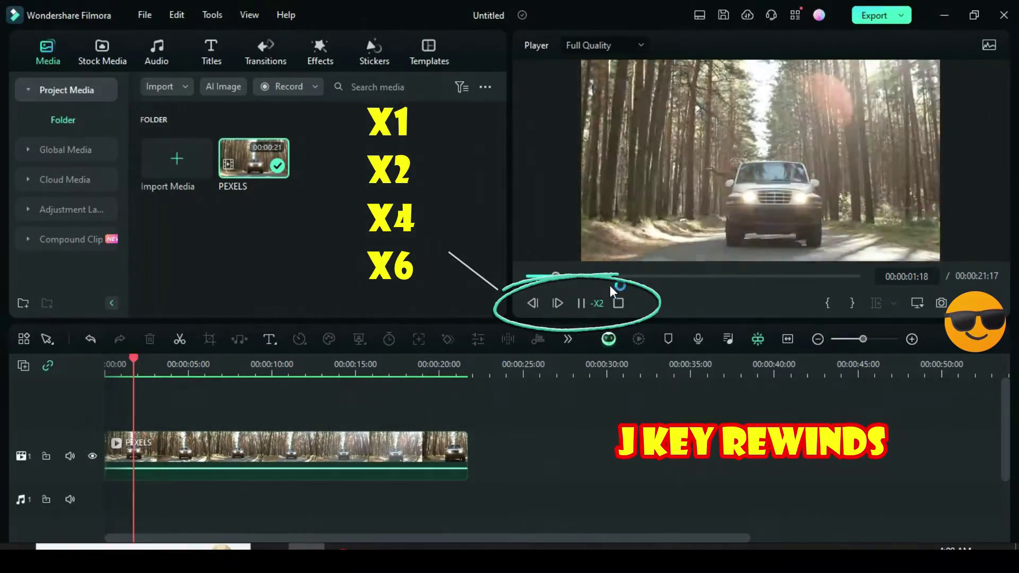
key(l)
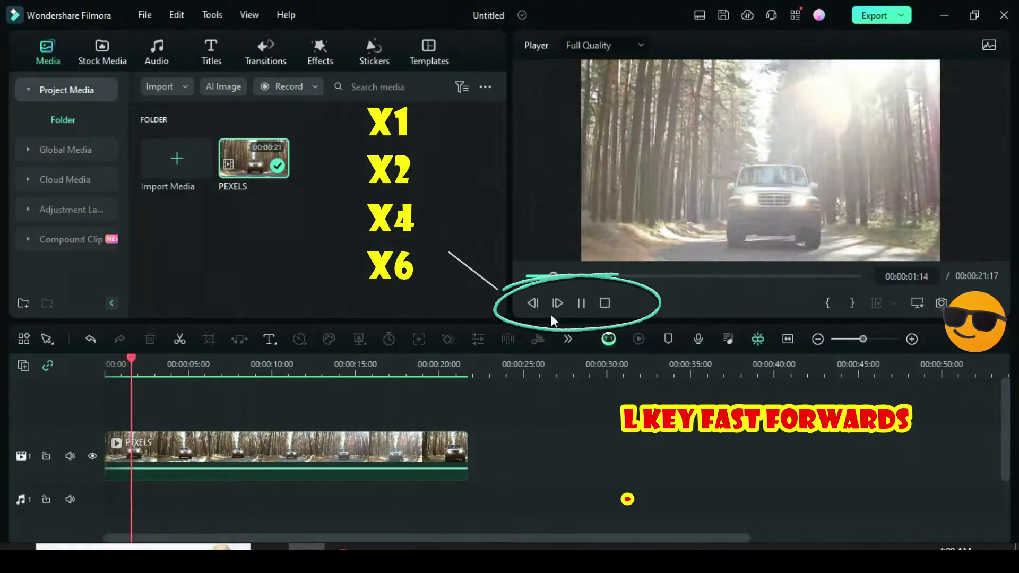
key(l)
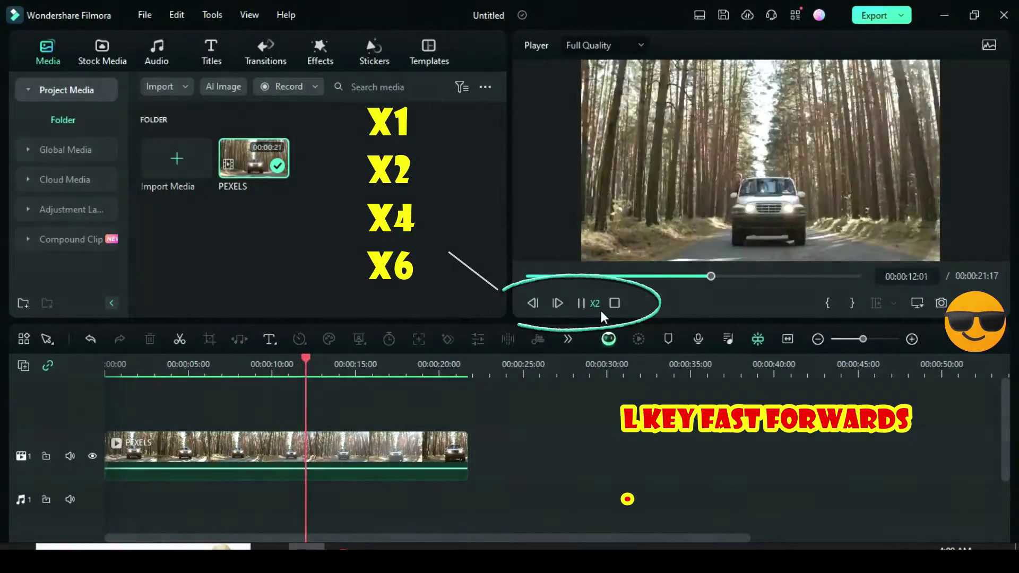
key(k)
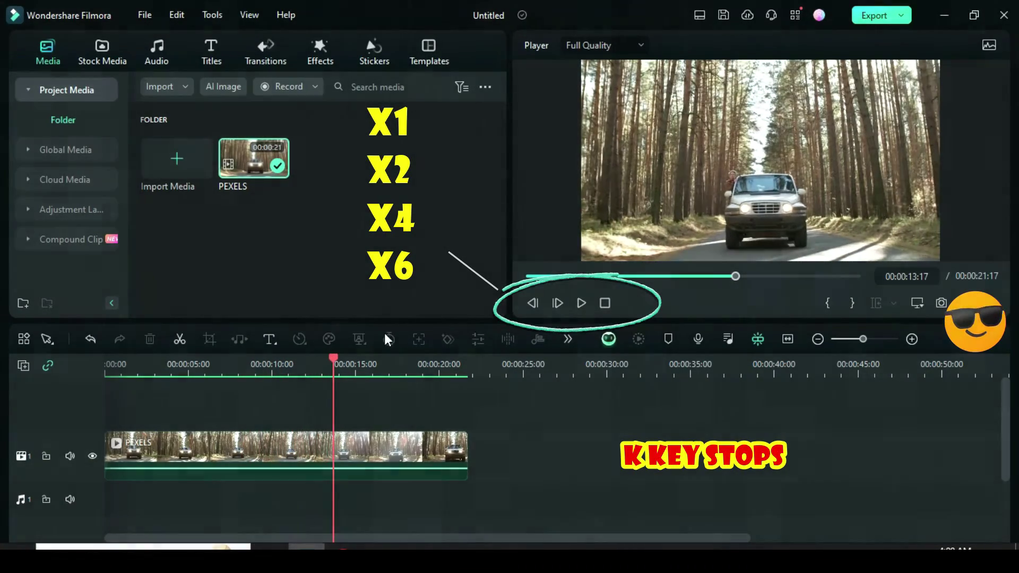
key(j)
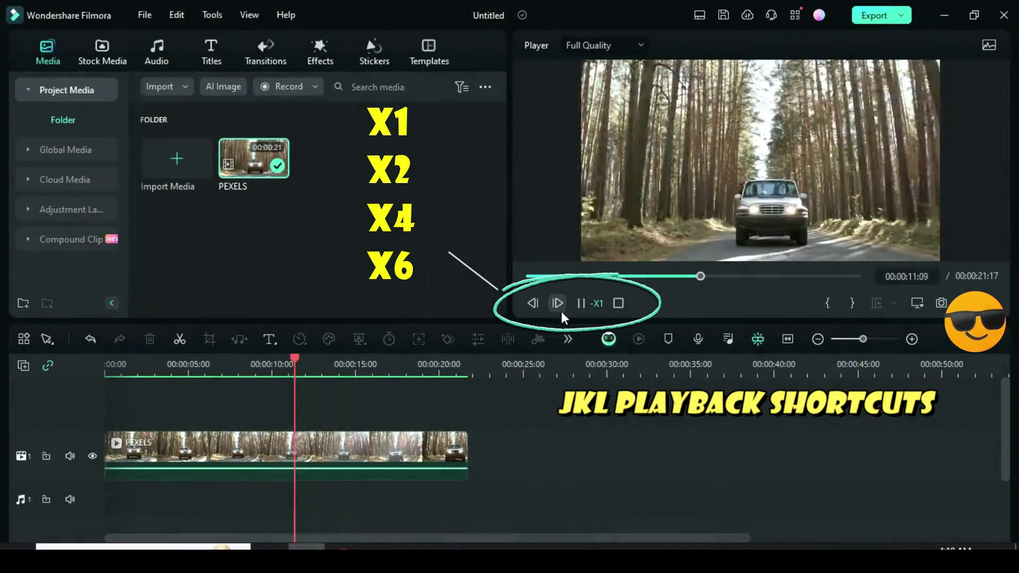
key(l)
key(l)
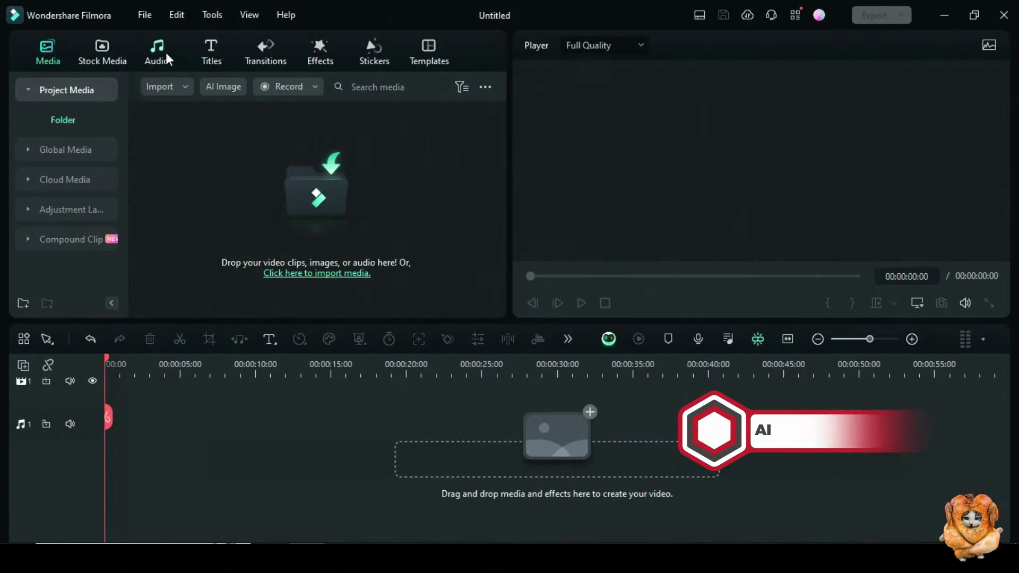
Step: Open the AI Music Generator from Audio > AI Music and set a Happy, 03:00 duration
click(155, 53)
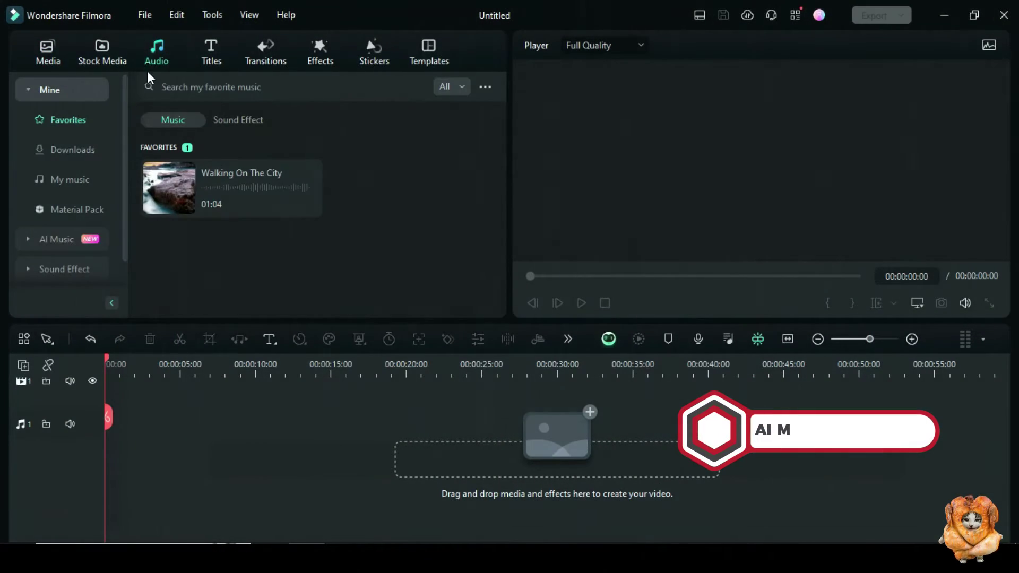
click(63, 239)
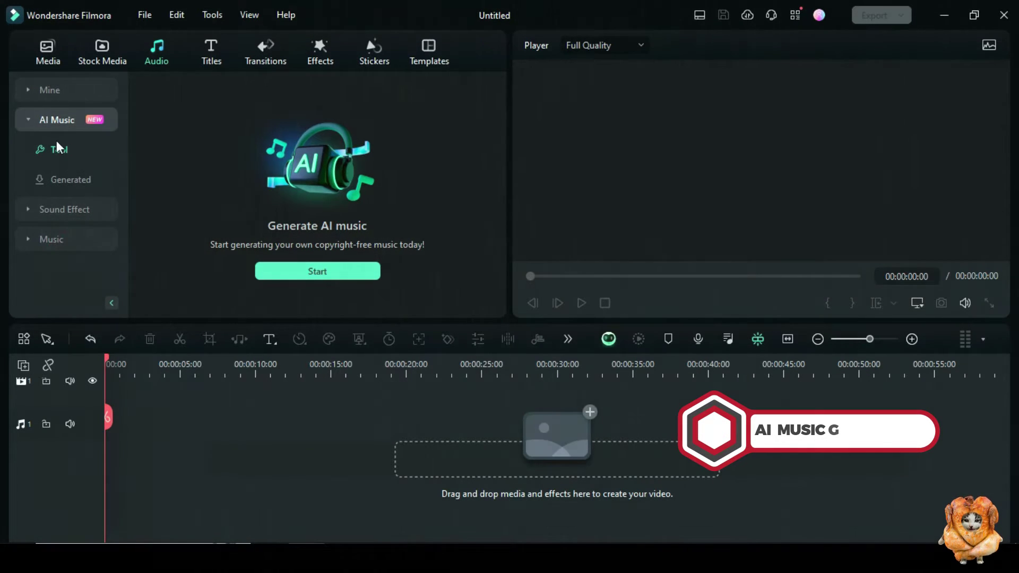
click(314, 274)
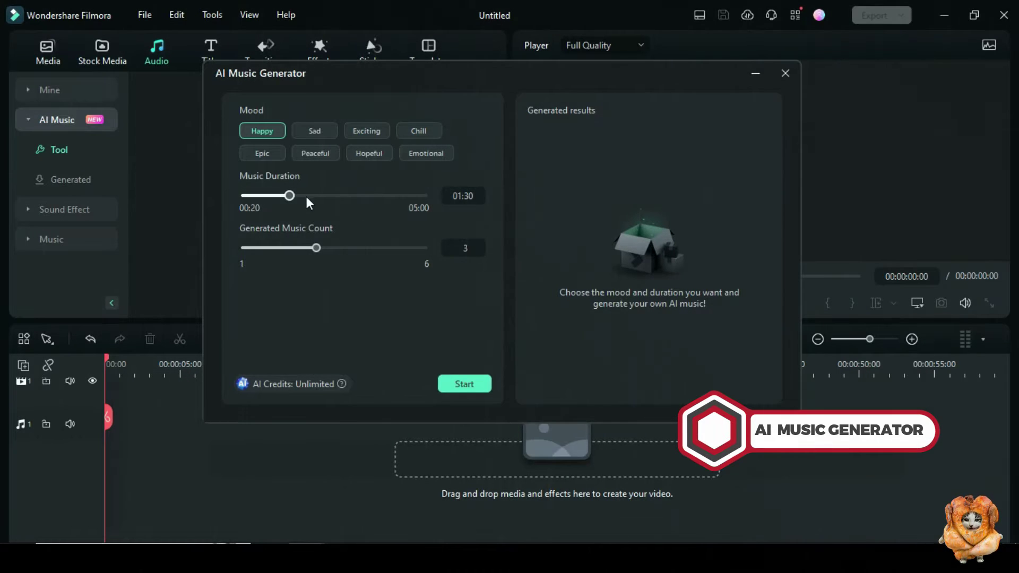
drag(289, 196, 347, 195)
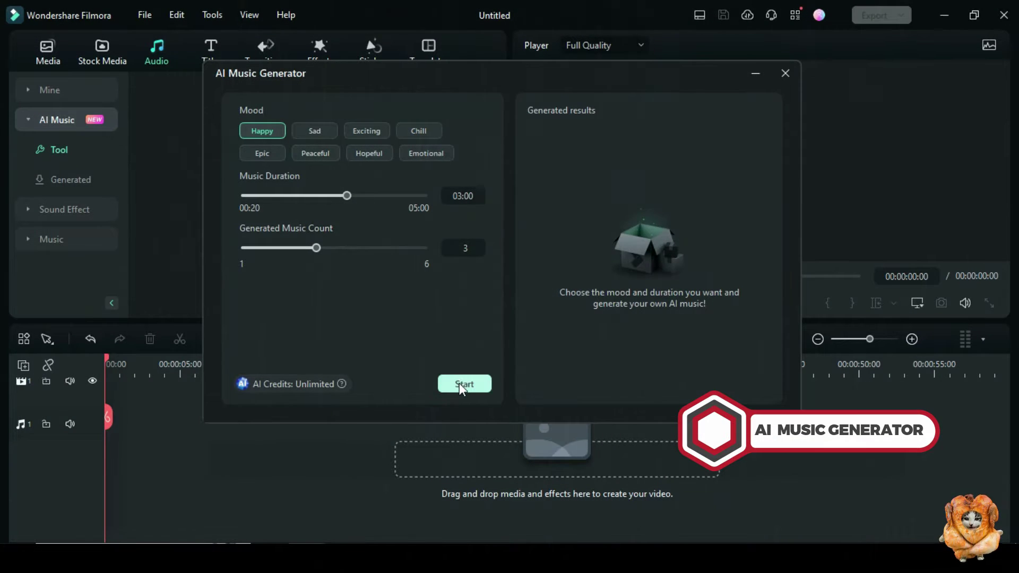
Step: Generate the three Happy tracks and preview Happy_004 and Happy_005
click(460, 383)
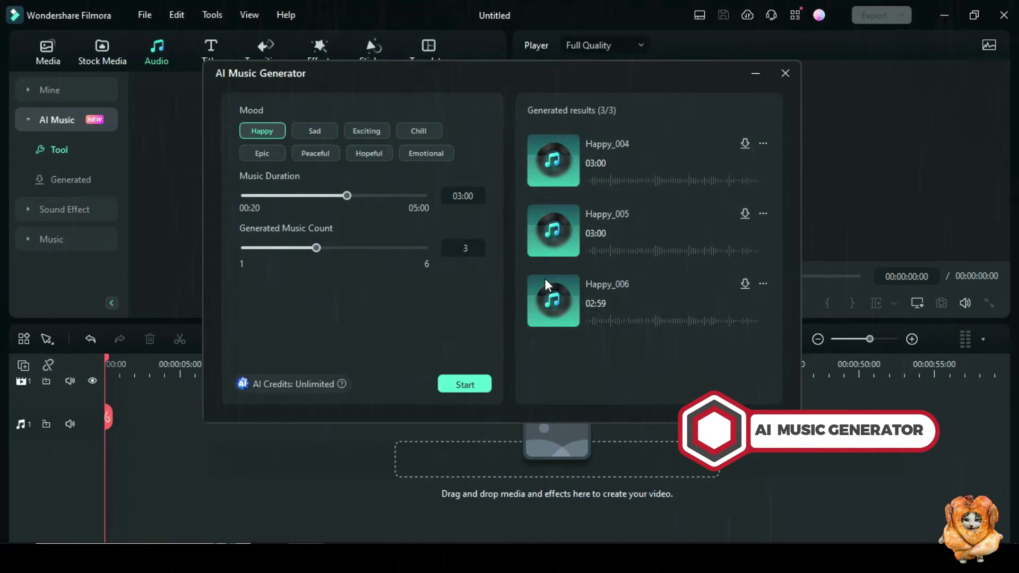
click(555, 161)
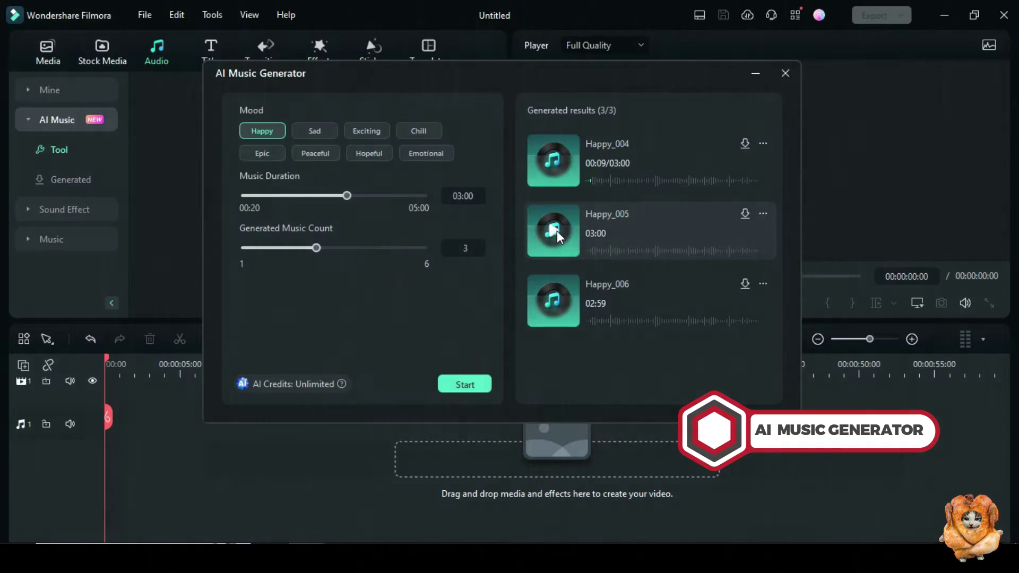
click(556, 231)
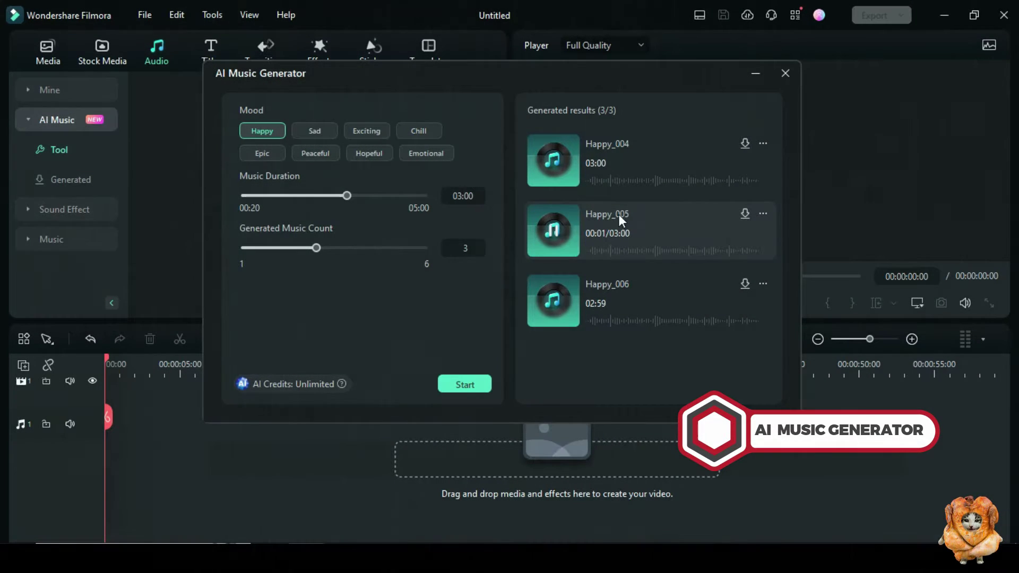
click(617, 250)
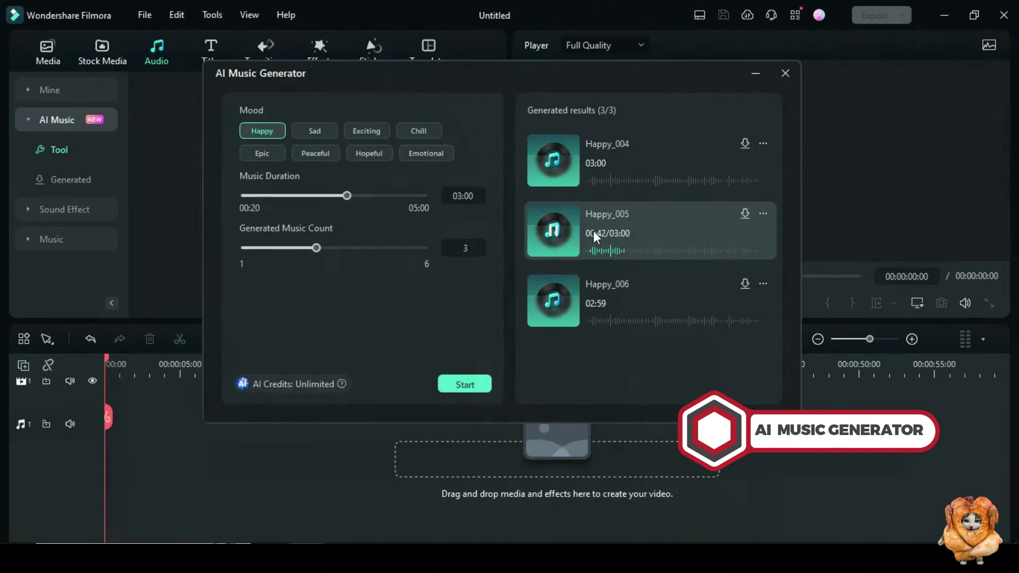
Step: Preview Happy_006, replay Happy_005 and download Happy_005
click(555, 301)
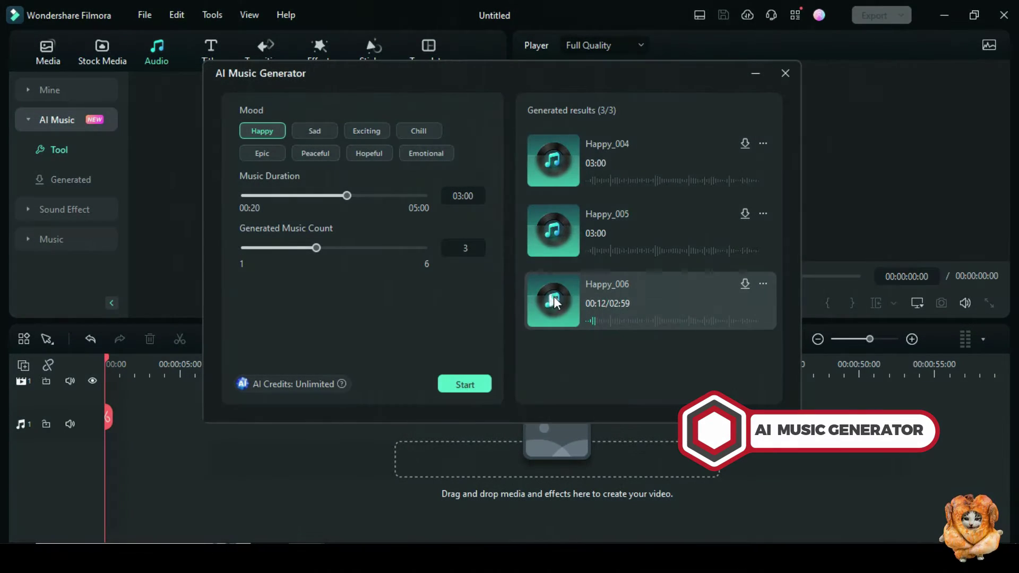
click(555, 303)
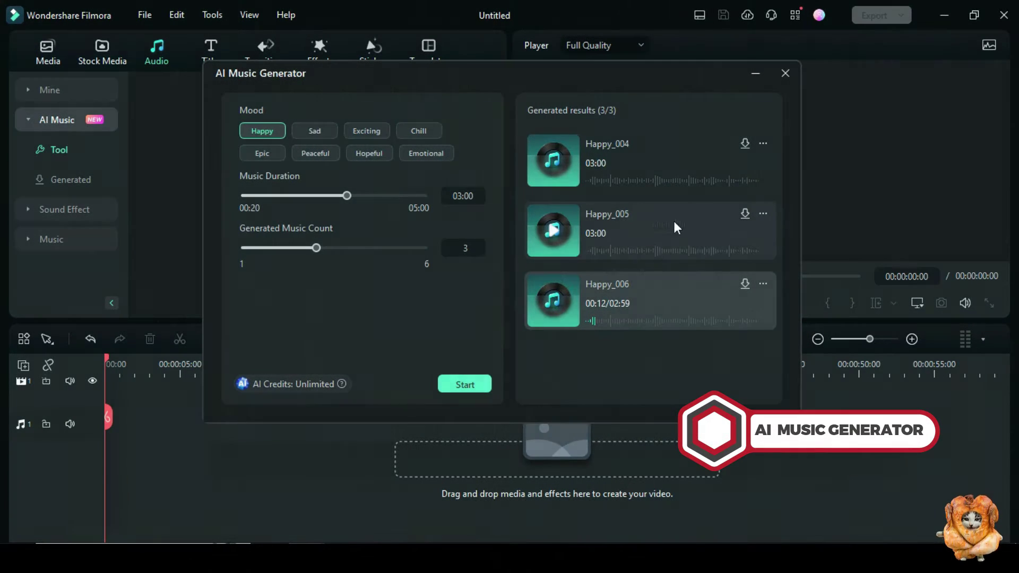
click(551, 230)
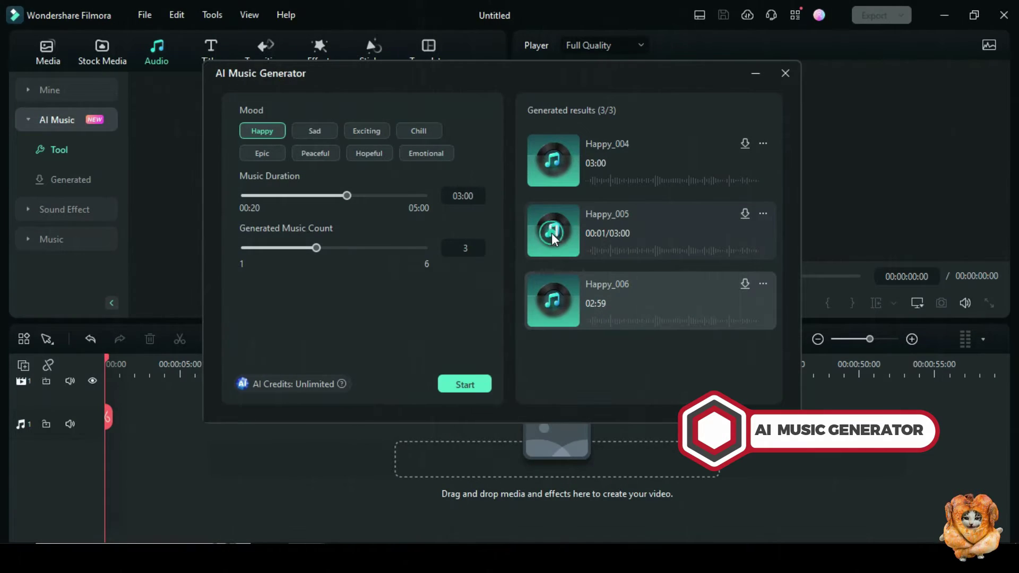
click(745, 214)
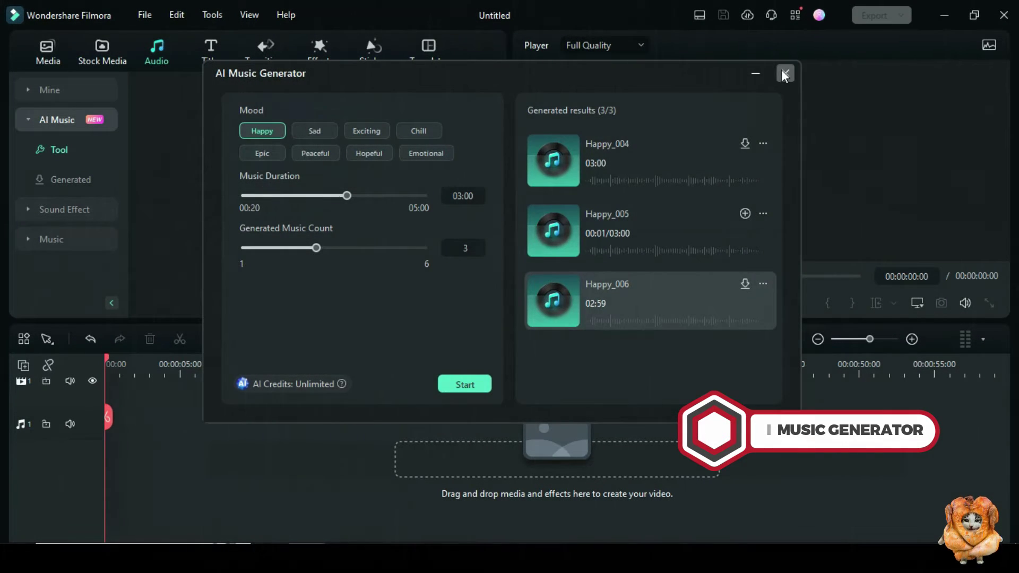
Step: Close the generator, drag Happy_001 from Generated music onto the audio track, and play
click(785, 73)
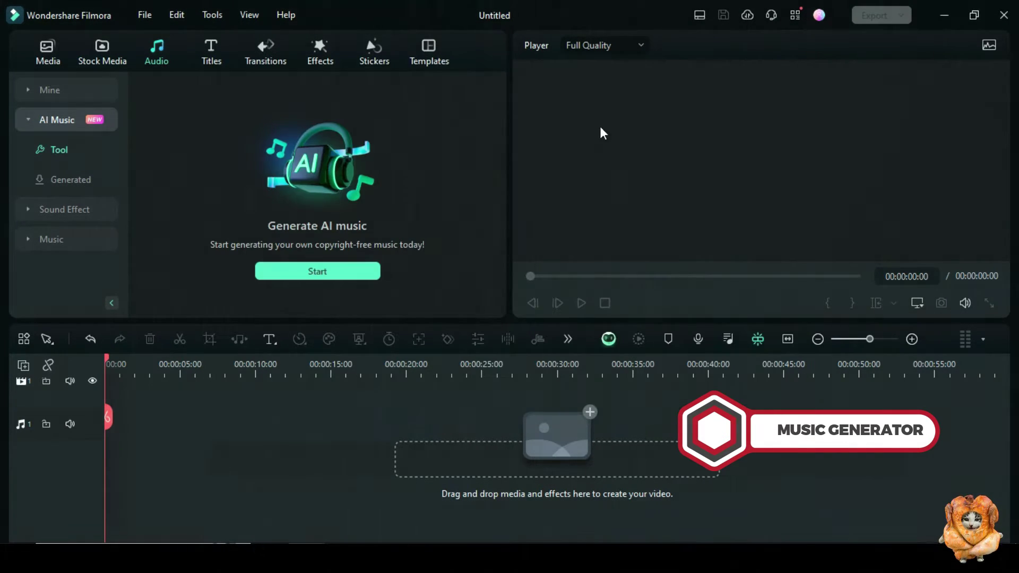
click(42, 180)
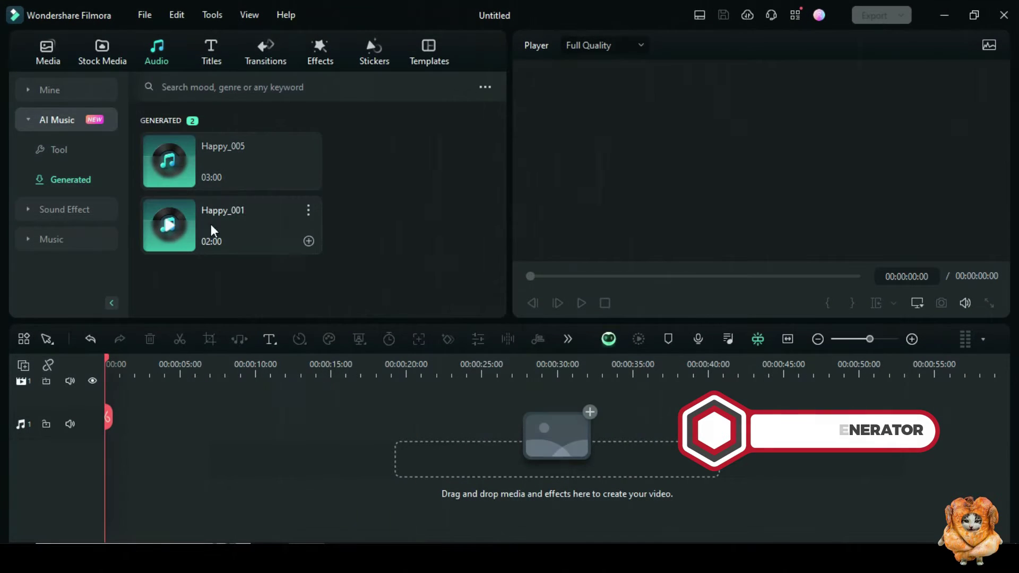
drag(211, 224, 169, 428)
click(578, 303)
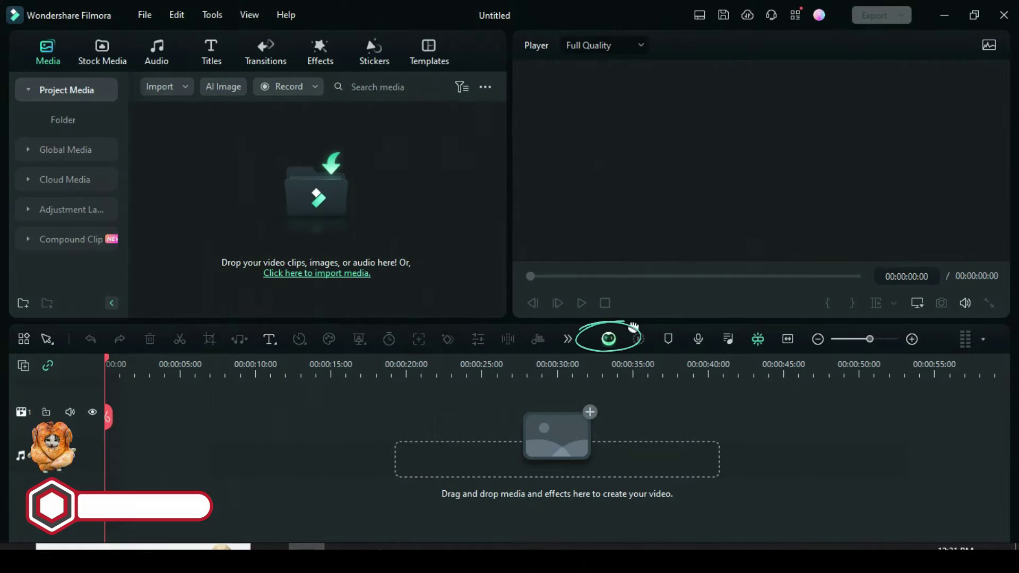
Step: Ask AI Copilot to explain the Filmora keyframe graph editor
click(609, 338)
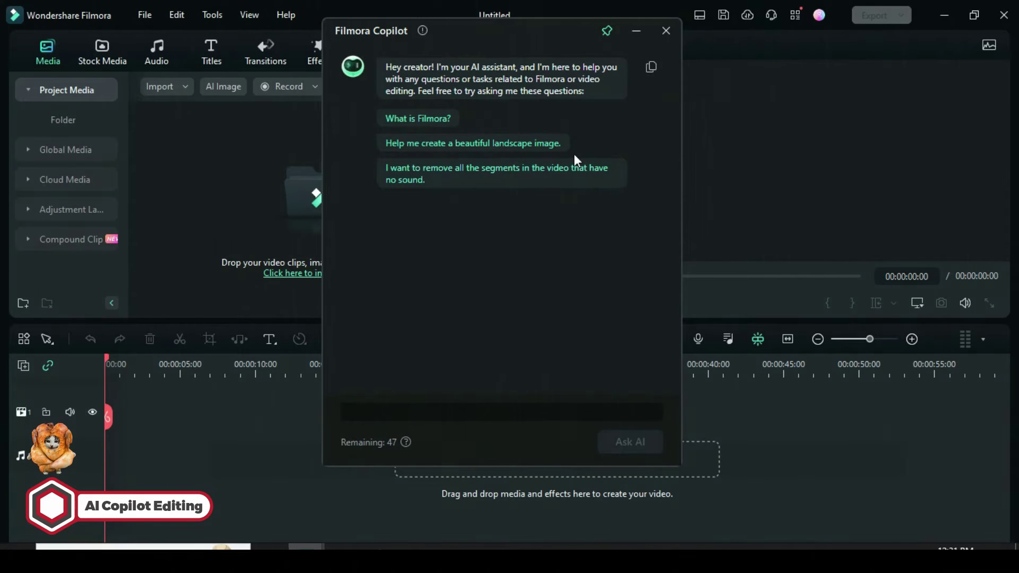
click(391, 409)
text(Tell me about fil)
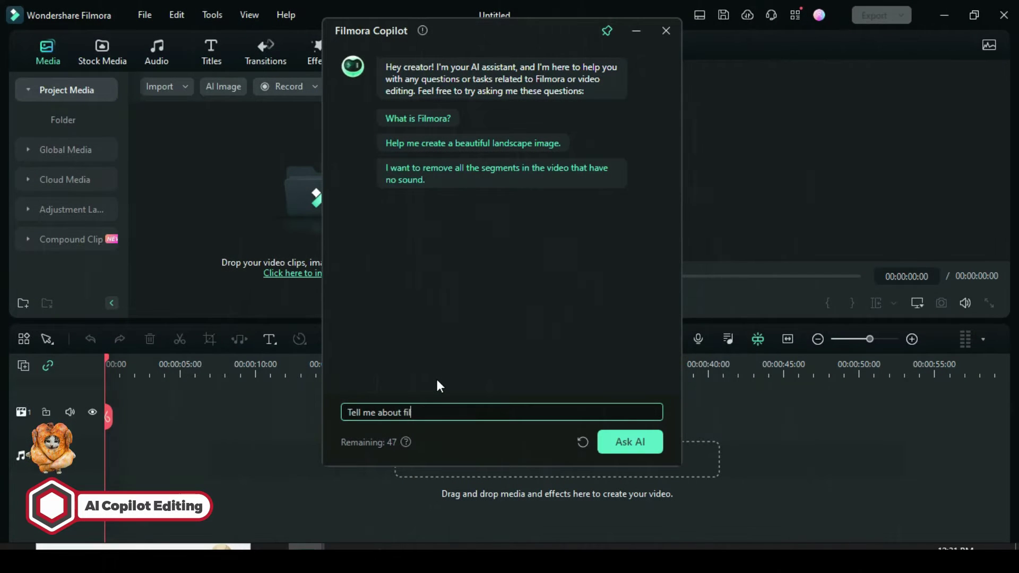
text(mora keyframe graph editor)
key(Return)
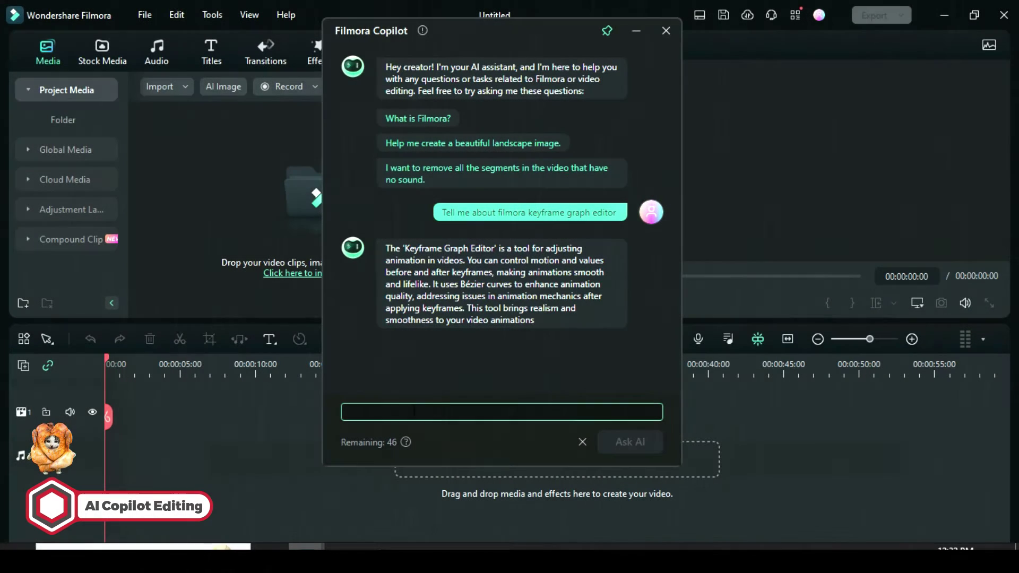
Step: Ask Copilot about 'filmora copilot' itself and about Filmora 13's new features
text(filmora copilot)
key(Return)
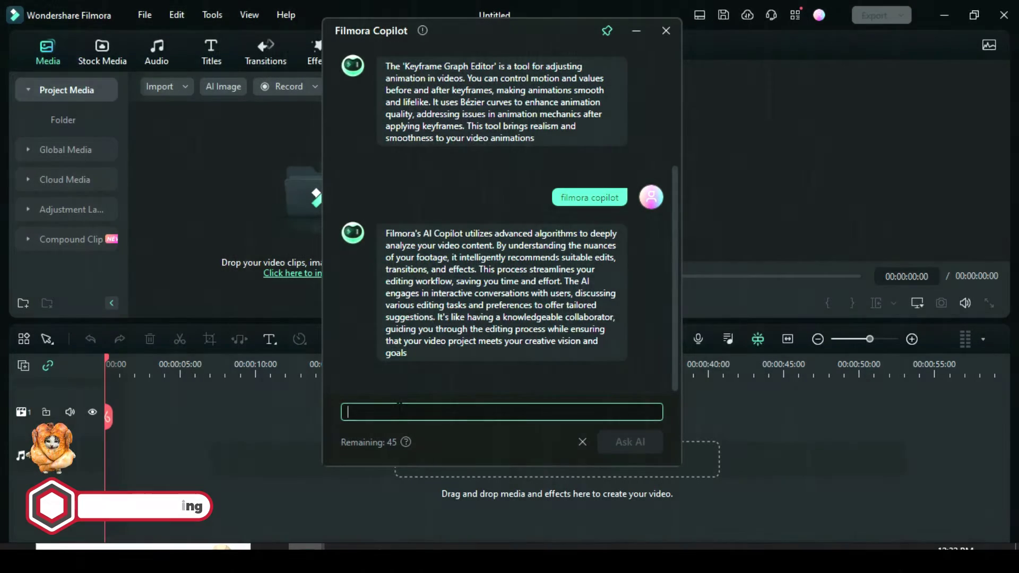
text(filmora)
key(Return)
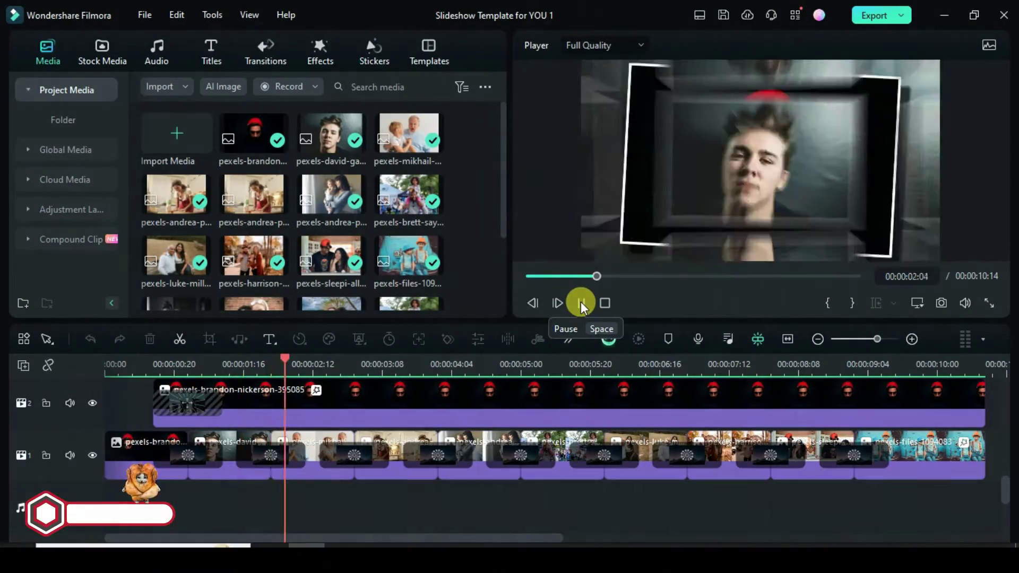
click(581, 302)
Step: Select all timeline clips and combine them into a compound clip named Slideshows
scroll(673, 423, up, 4)
scroll(673, 422, up, 3)
scroll(674, 422, down, 8)
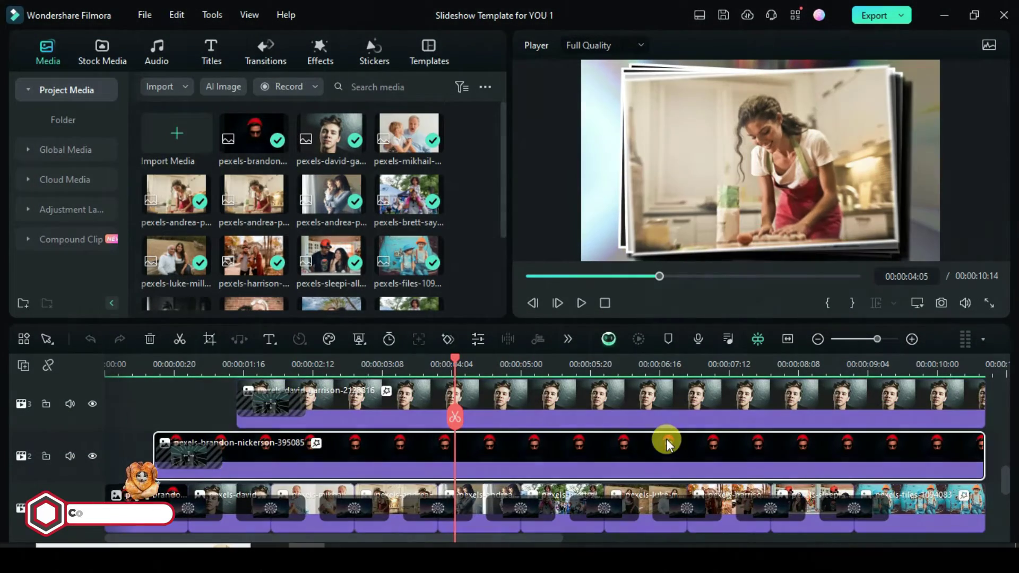
key(ctrl+a)
scroll(673, 420, up, 8)
scroll(757, 443, down, 8)
right_click(706, 399)
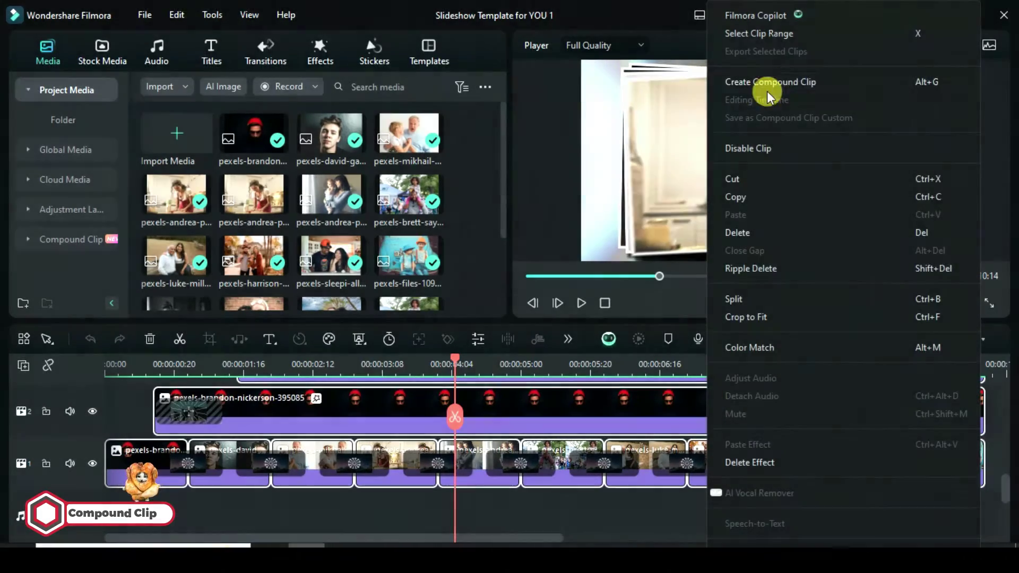
click(770, 82)
key(BackSpace)
key(BackSpace)
key(BackSpace)
key(BackSpace)
key(BackSpace)
key(BackSpace)
key(BackSpace)
key(BackSpace)
key(BackSpace)
key(BackSpace)
key(BackSpace)
key(BackSpace)
key(BackSpace)
text(Slideshows)
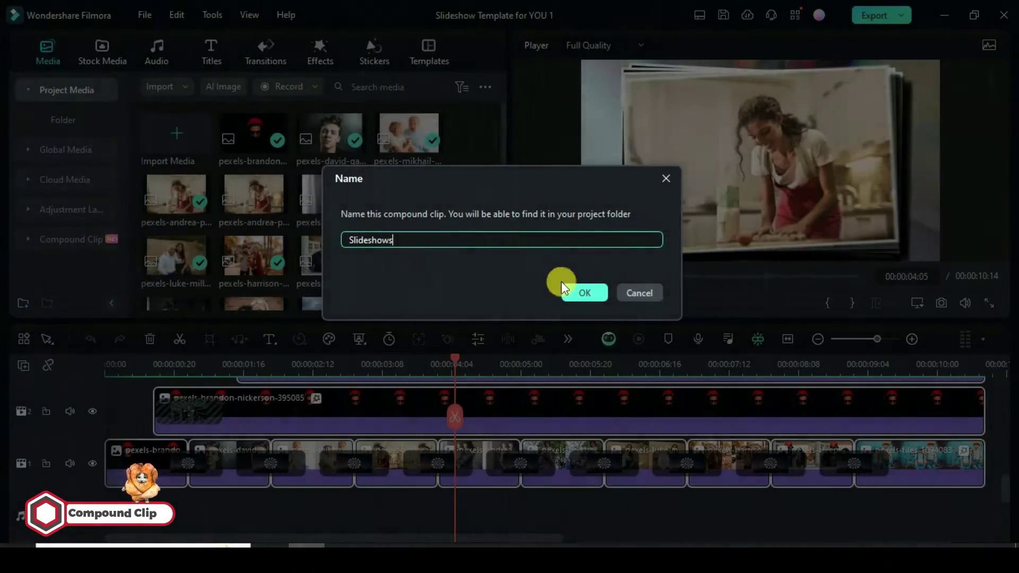
click(577, 291)
Step: Replay the slideshow from the start and save Slideshows as a custom compound clip
click(526, 273)
click(582, 303)
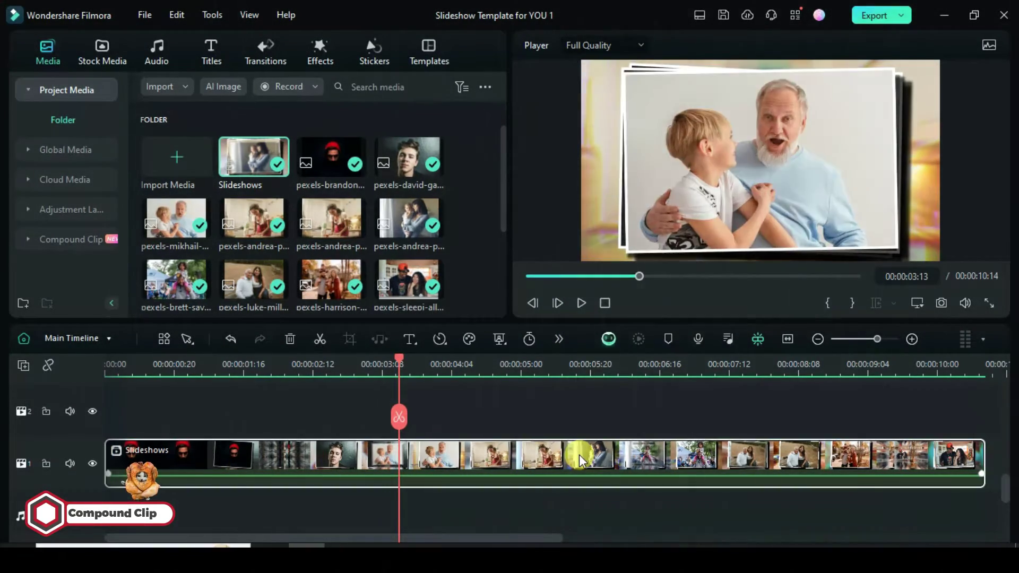
right_click(579, 454)
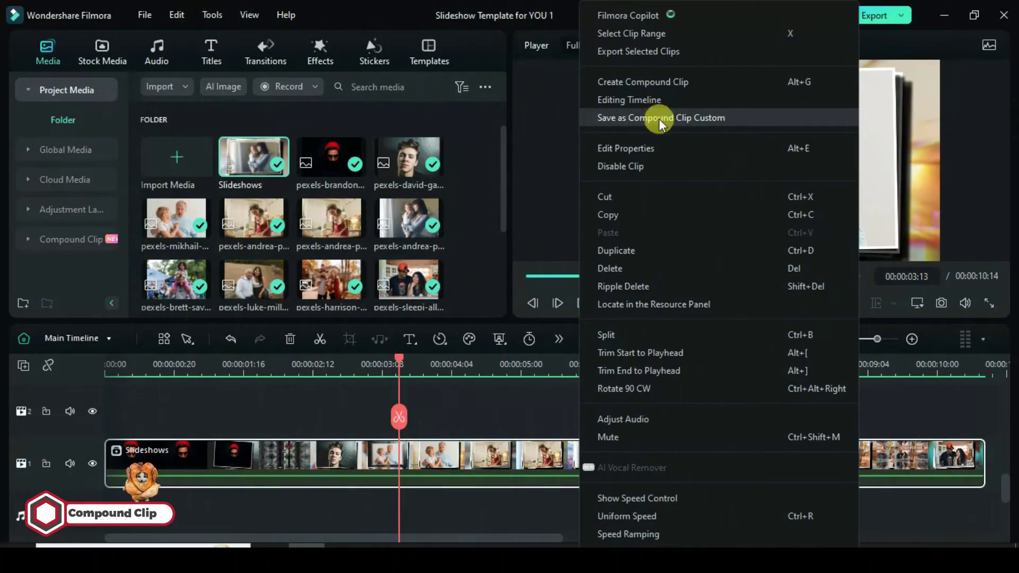
click(648, 119)
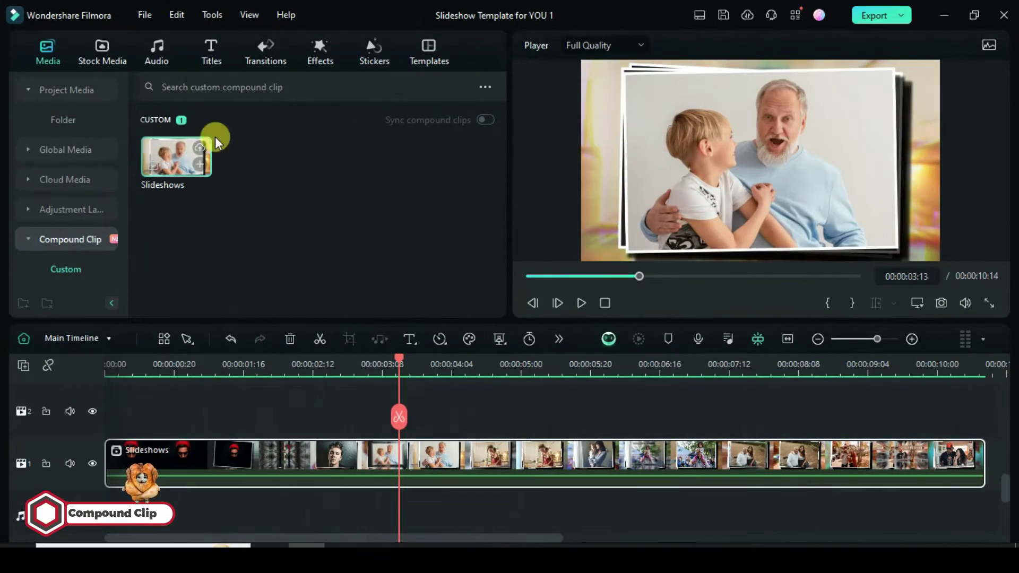
Step: View the Slideshows compound clip's own timeline, then switch back to Main Timeline
click(88, 339)
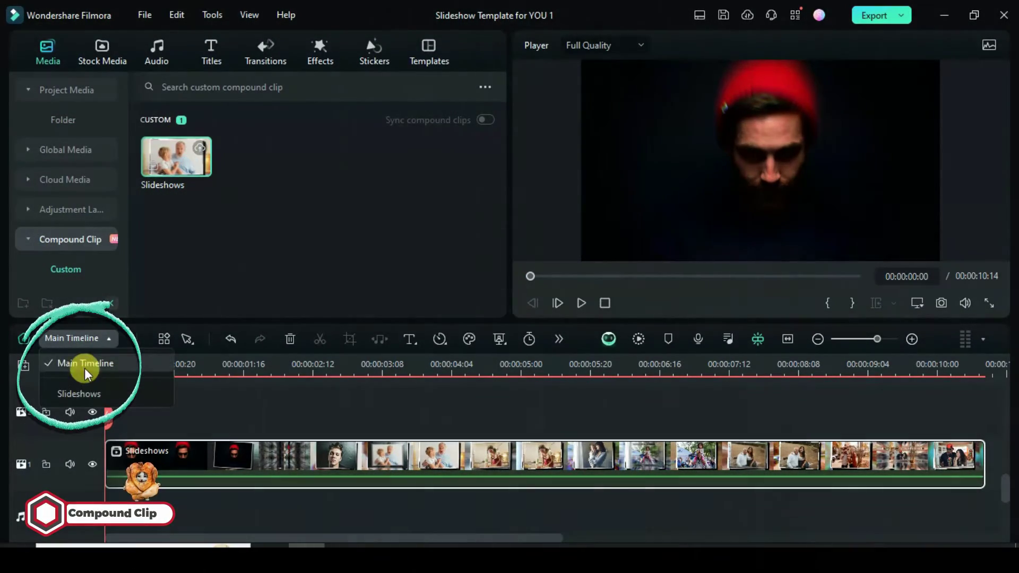
click(88, 392)
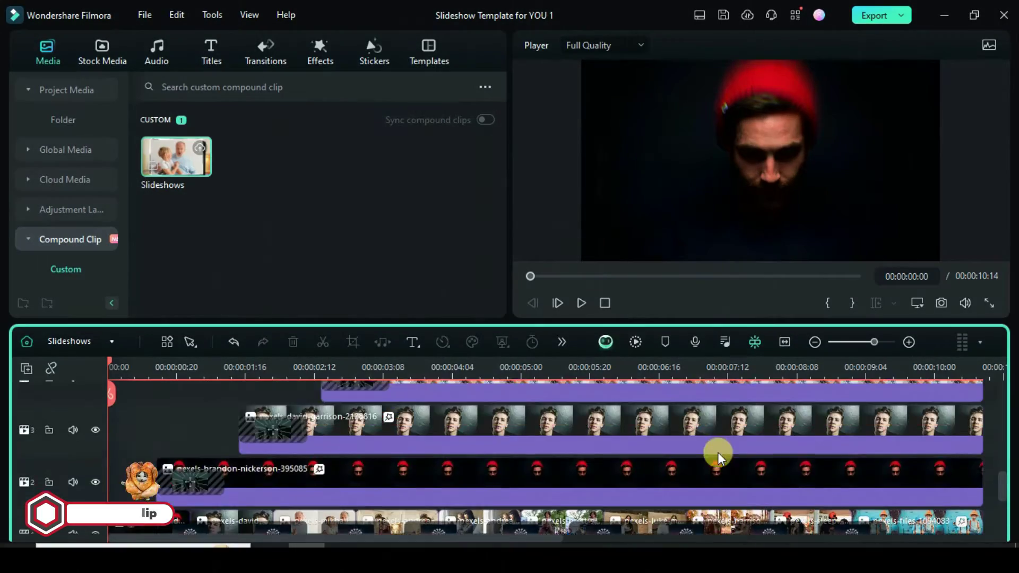
click(84, 342)
click(87, 372)
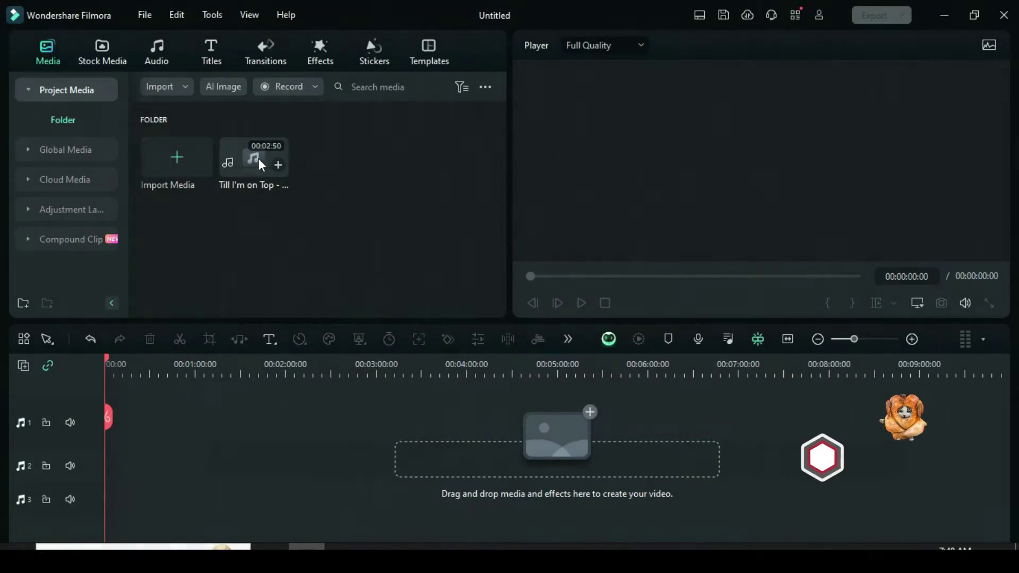
Step: Preview the 'Till I'm on Top' song, then place it on audio track 2
double_click(256, 158)
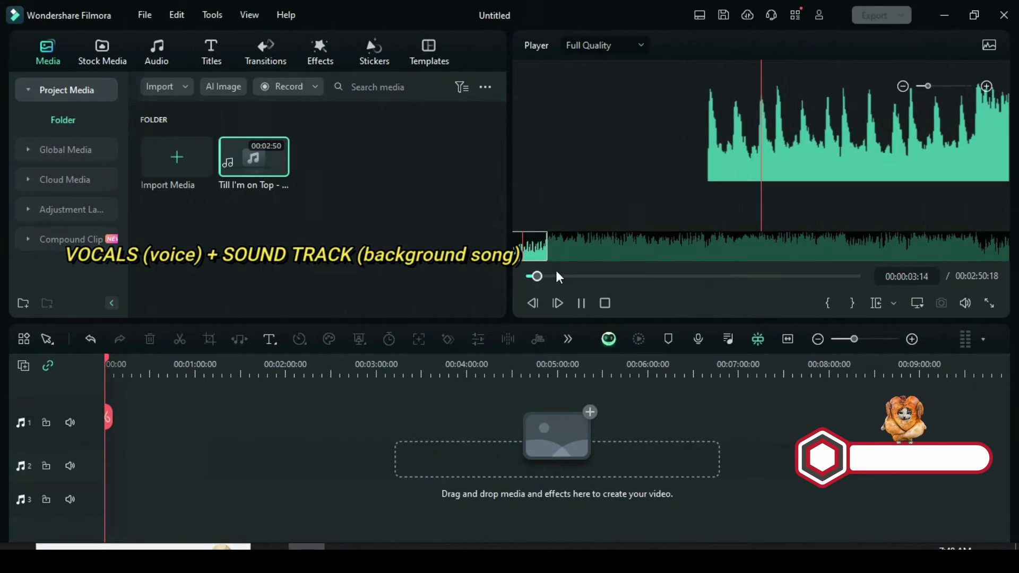
click(556, 275)
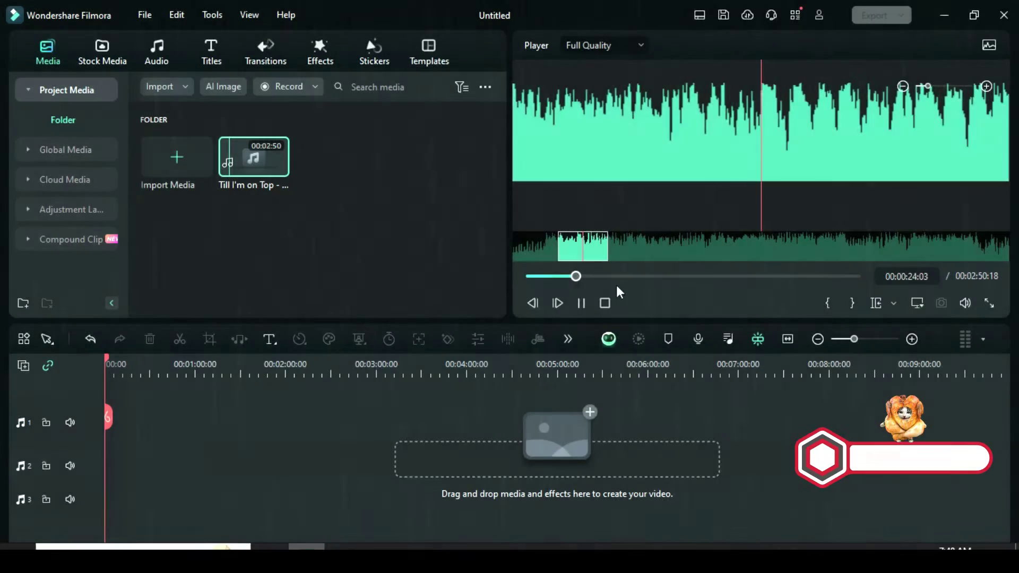
drag(251, 154, 243, 473)
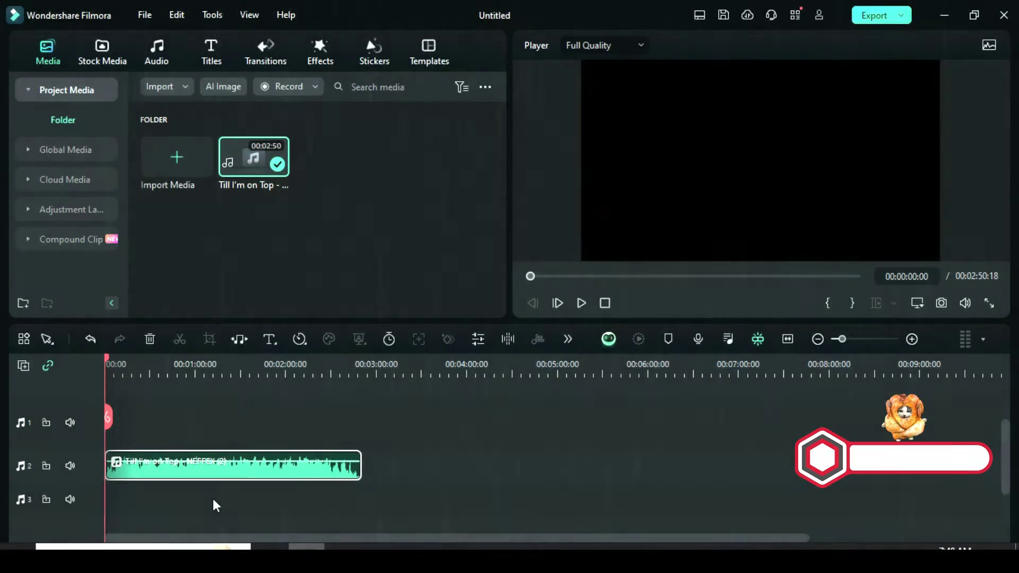
Step: Run AI Vocal Remover on the song to create Voice and Background stems, then select the original clip
right_click(269, 469)
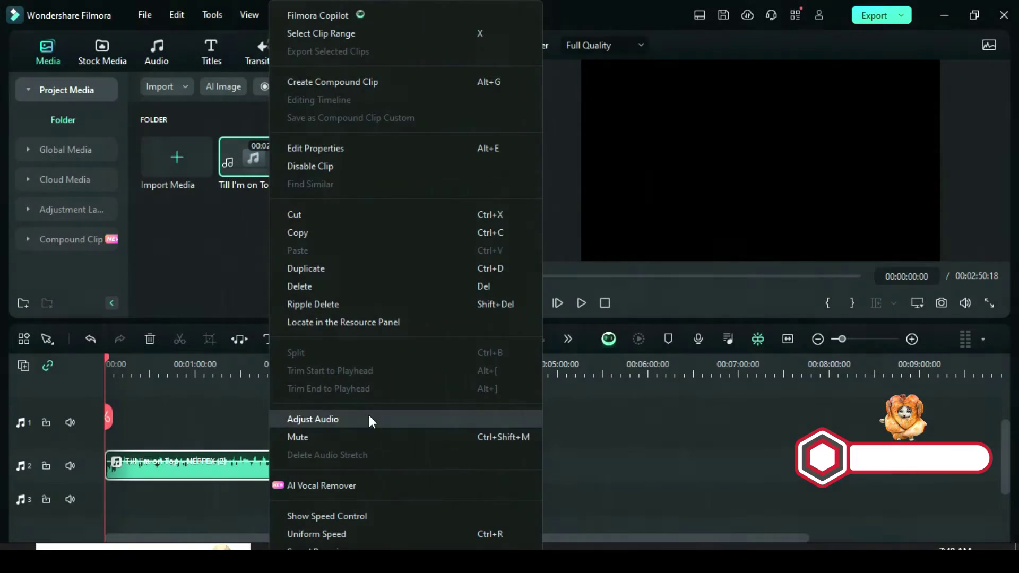
click(330, 485)
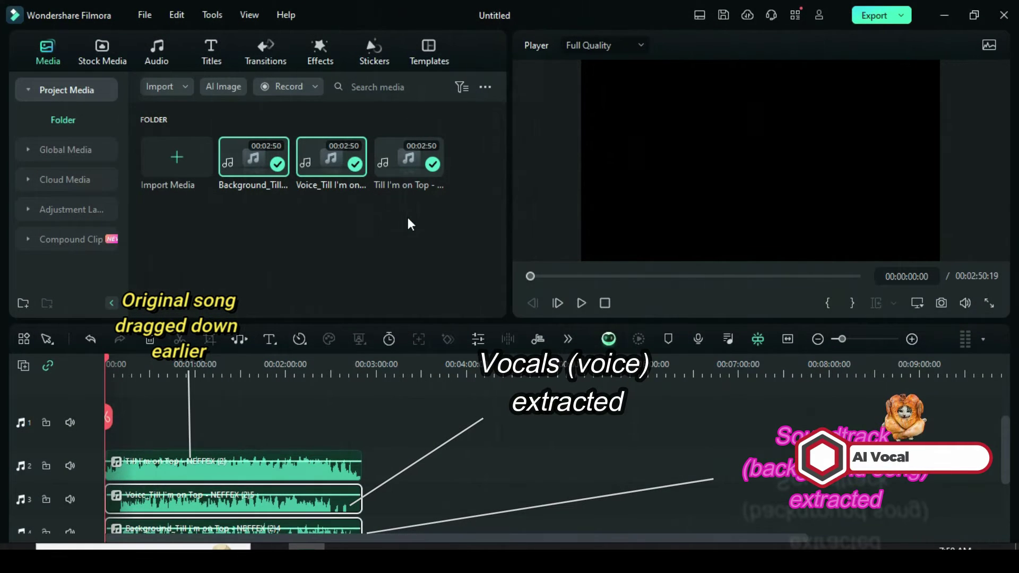
scroll(172, 390, down, 2)
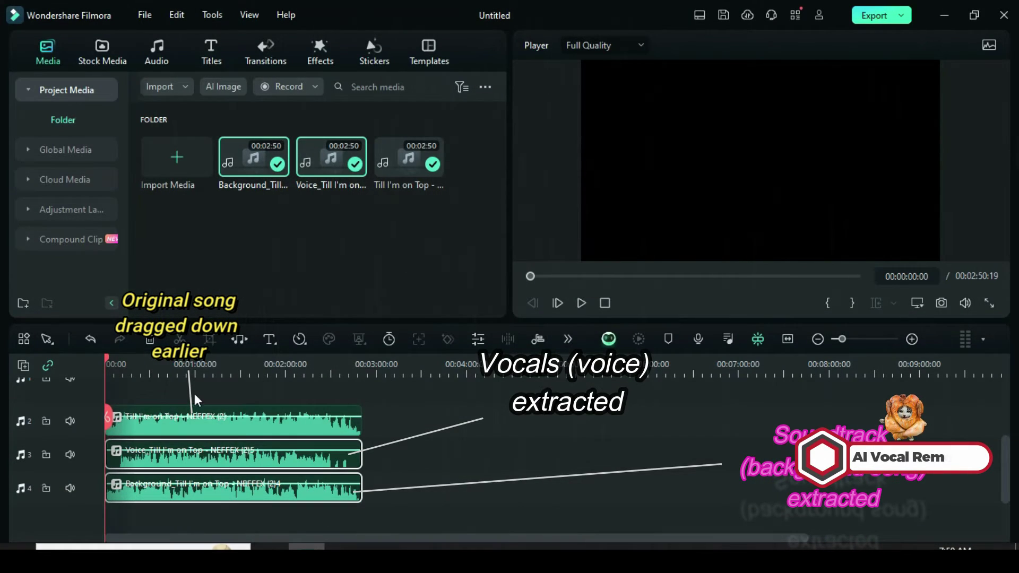
click(218, 421)
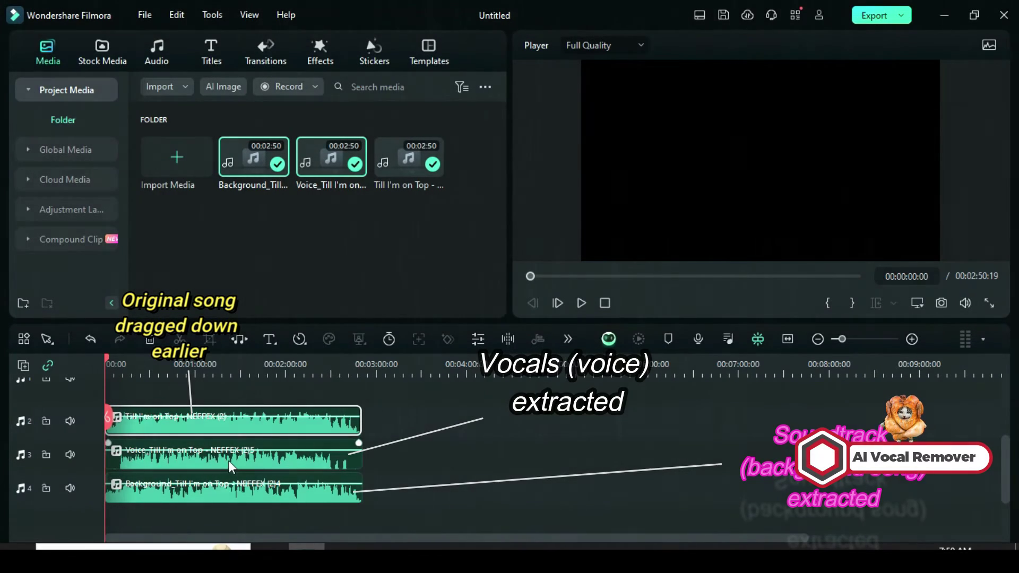
Step: Mute the original song and Background tracks and play back only the vocals
click(69, 419)
click(70, 485)
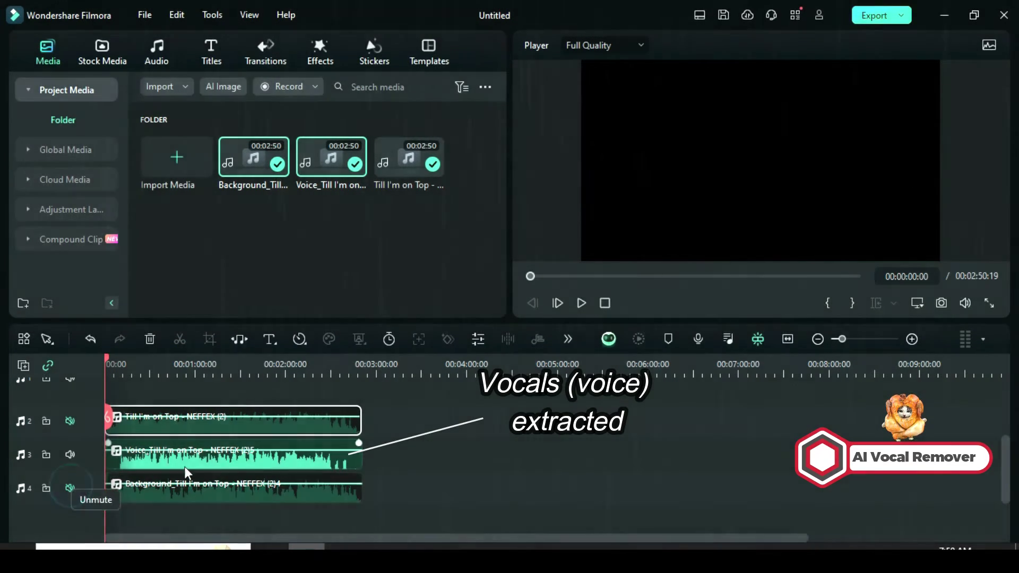
click(582, 302)
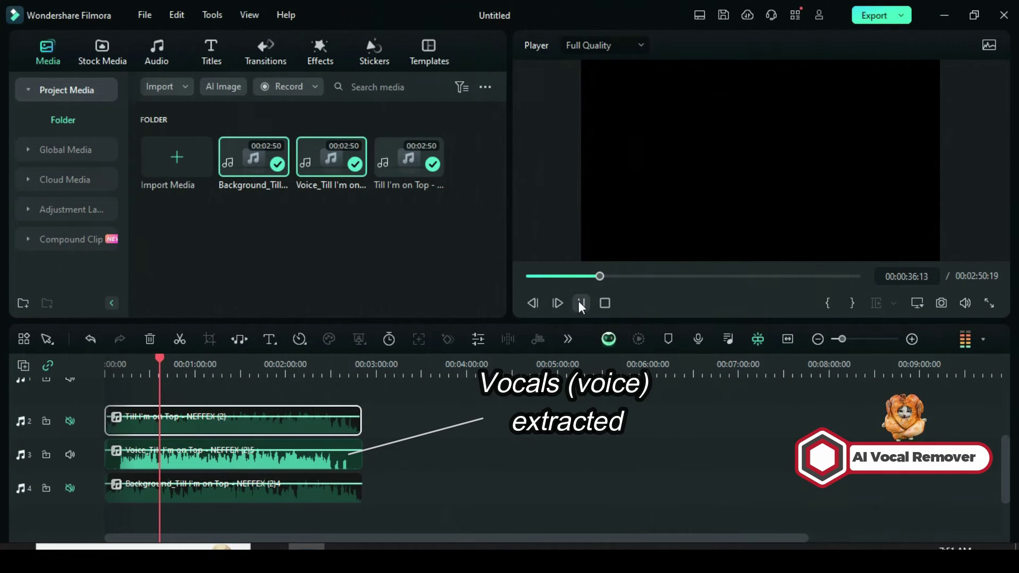
Step: Rewind, mute the Voice track, unmute the Background track, and play only the instrumental
click(580, 303)
drag(591, 277, 525, 275)
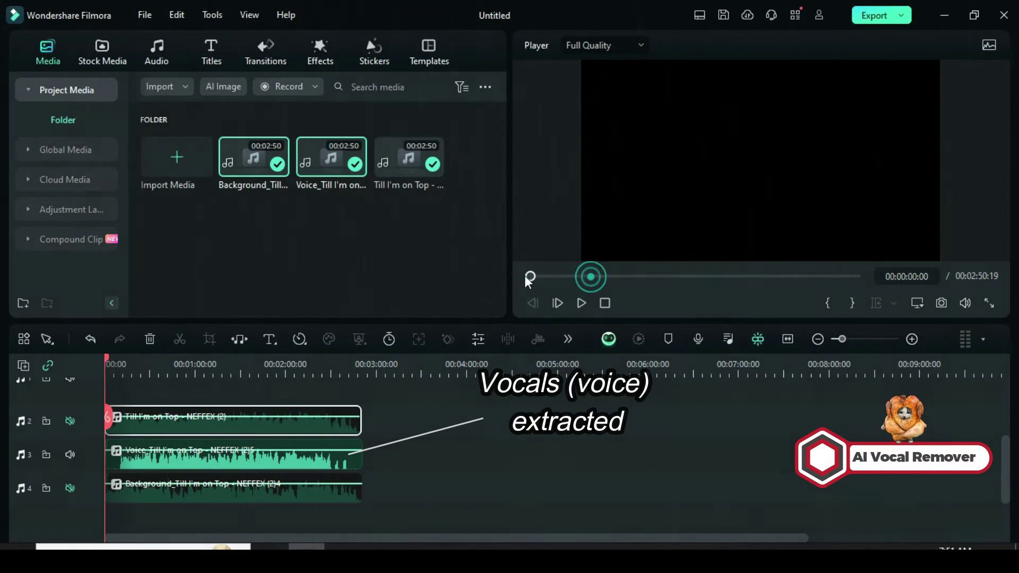
click(69, 454)
click(70, 487)
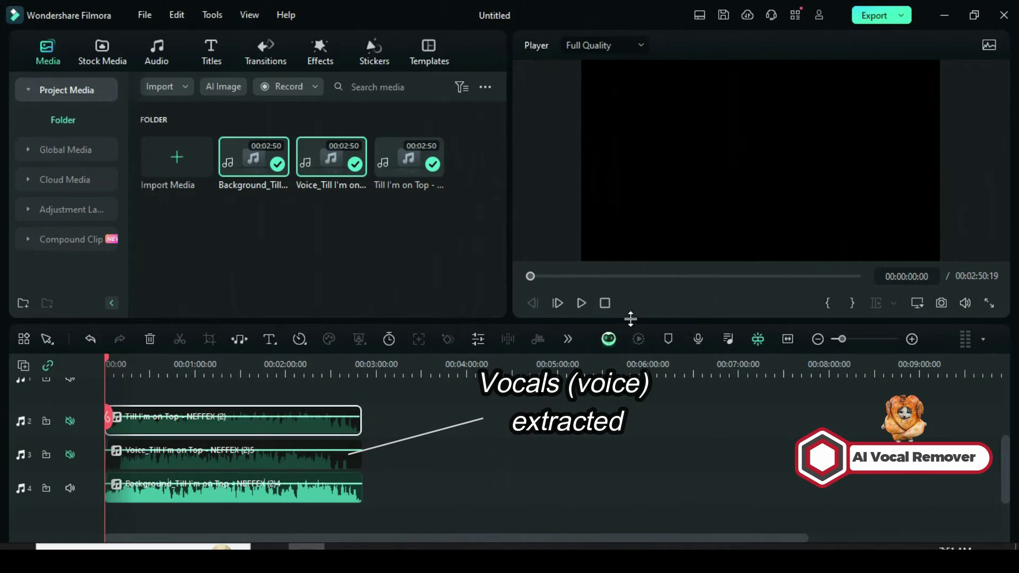
click(581, 303)
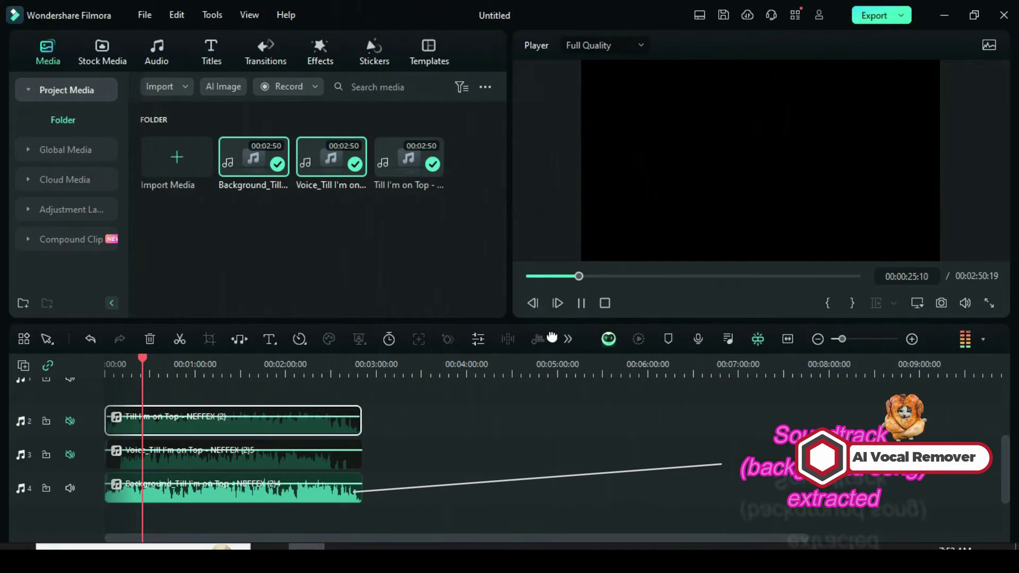
Step: Unmute the Voice track and play vocals and soundtrack together from the start
click(583, 304)
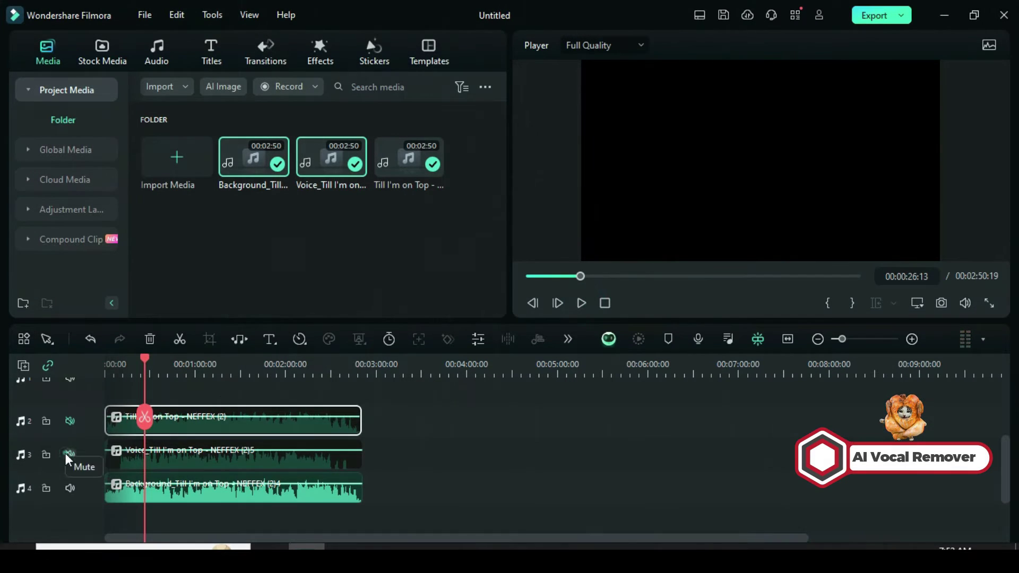
click(70, 454)
click(529, 276)
click(580, 302)
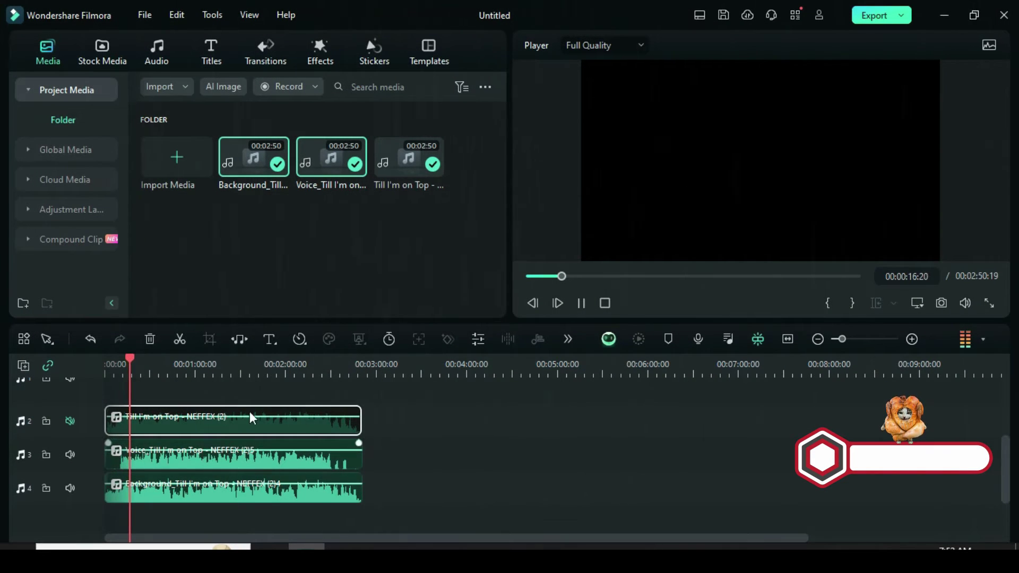
click(581, 303)
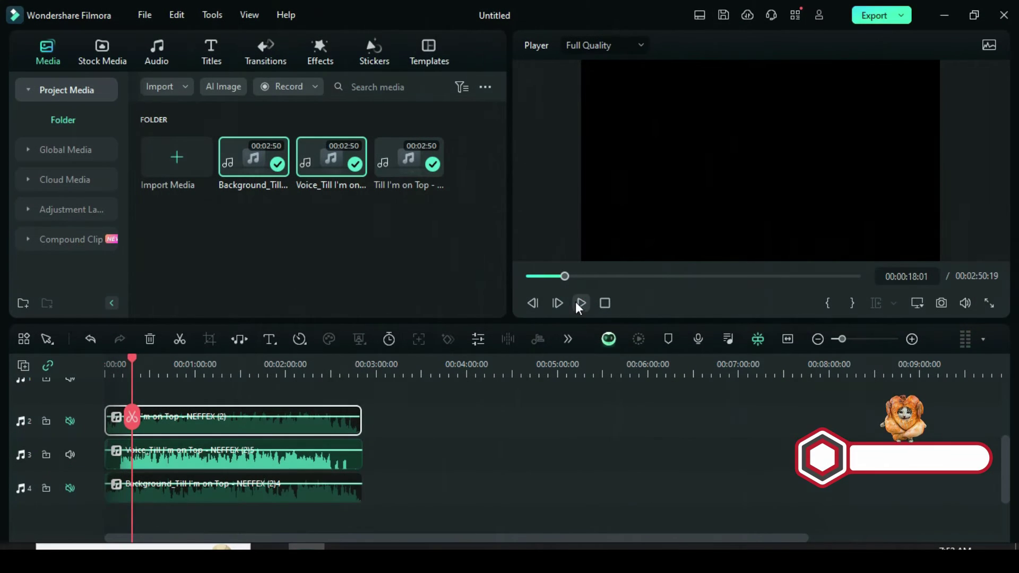
click(576, 301)
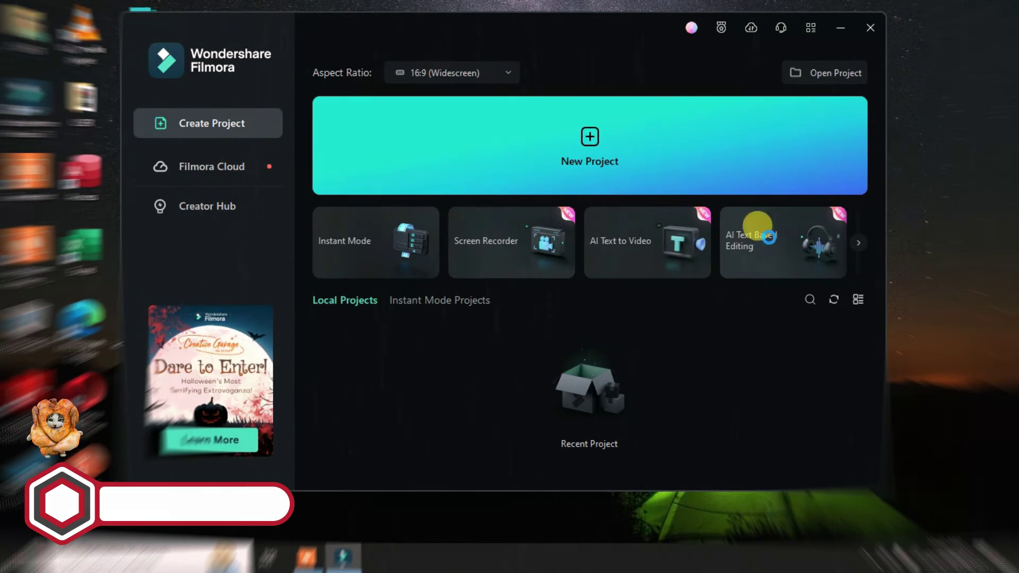
Step: Transcribe the LION PRIDE-2 video in English (US) and export the result to the timeline
click(768, 237)
click(268, 173)
click(481, 349)
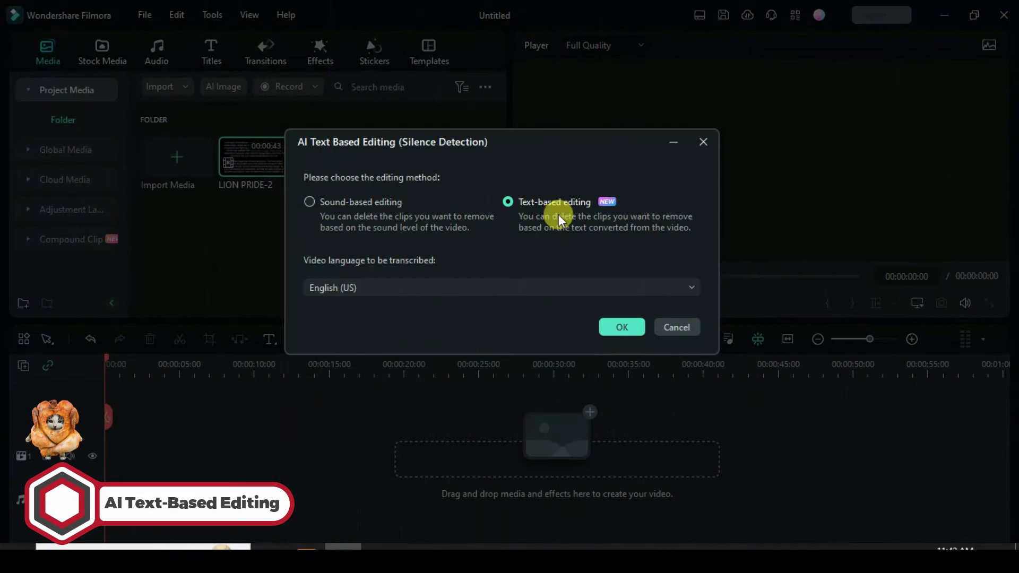
click(430, 287)
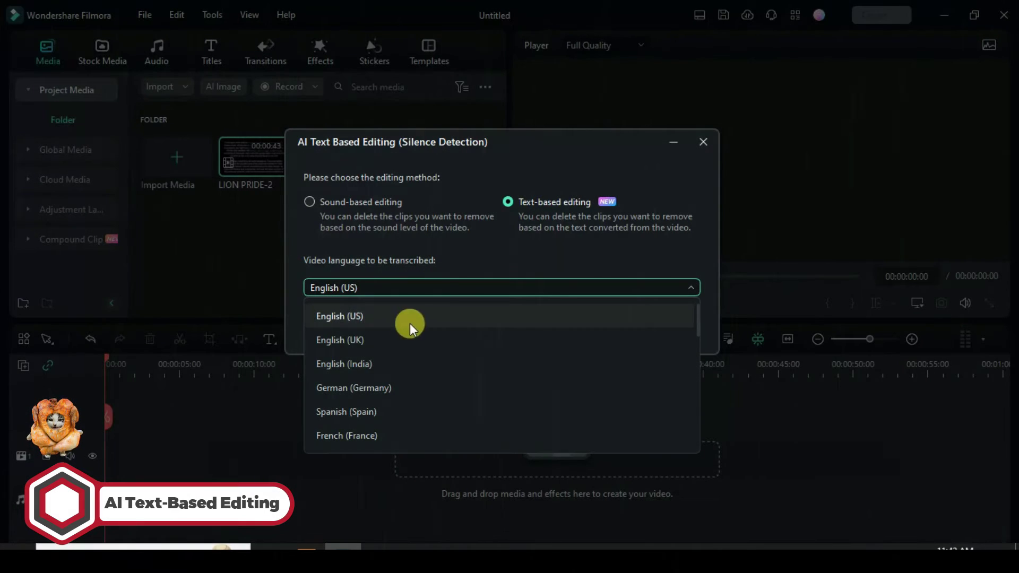
click(398, 315)
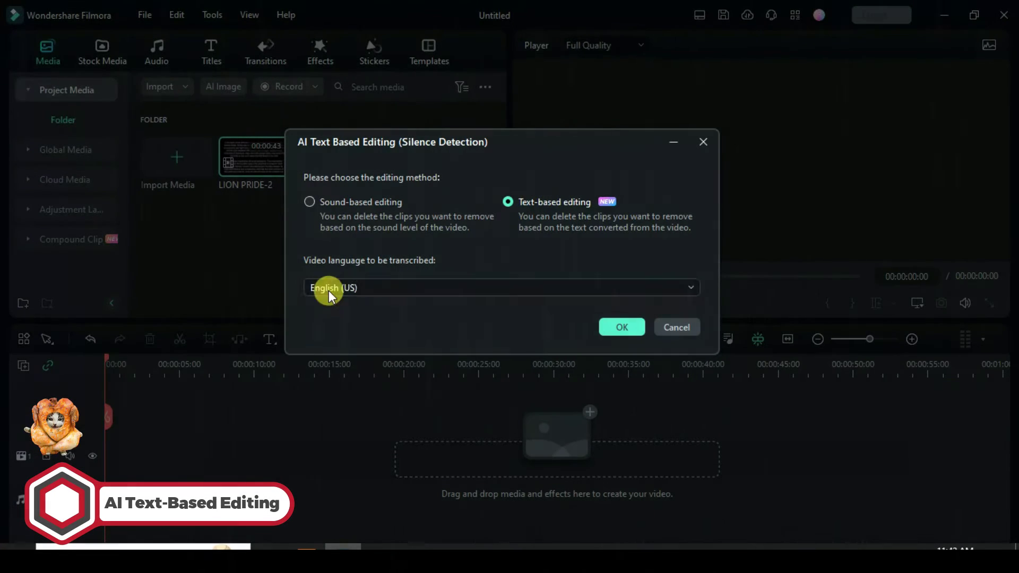
click(620, 326)
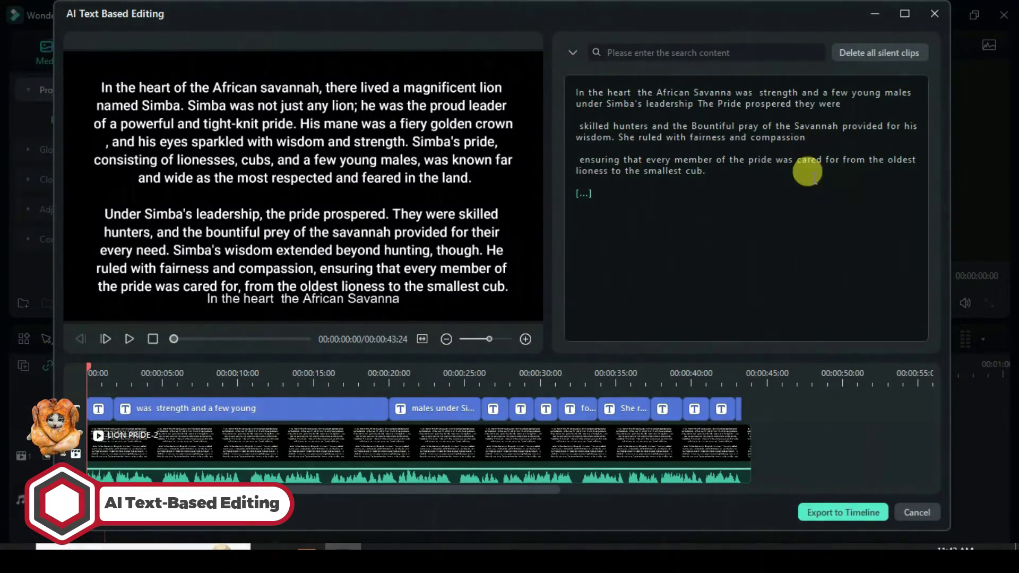
click(830, 512)
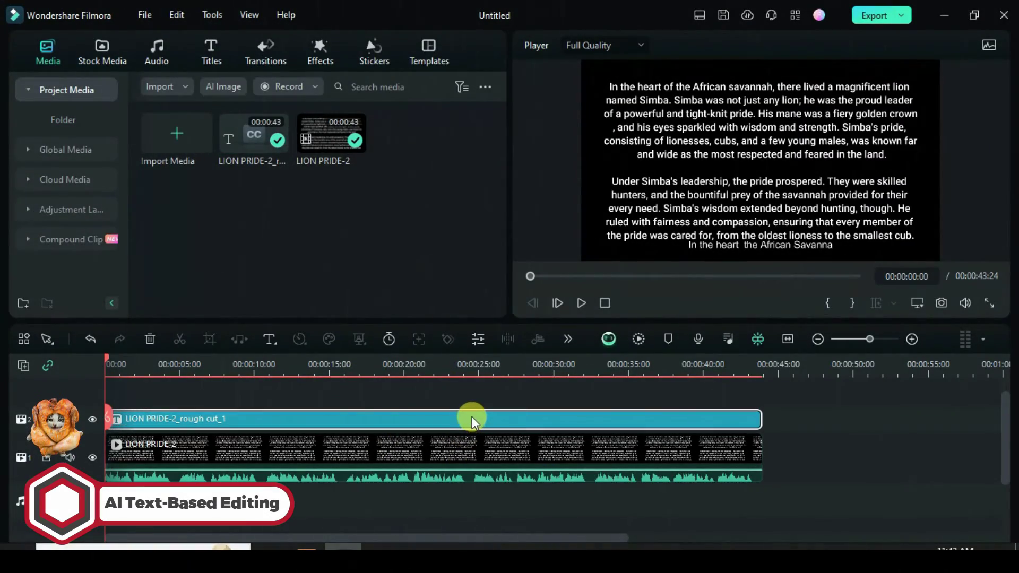
Step: In the first subtitle, replace the word 'heart' with 'land'
double_click(472, 416)
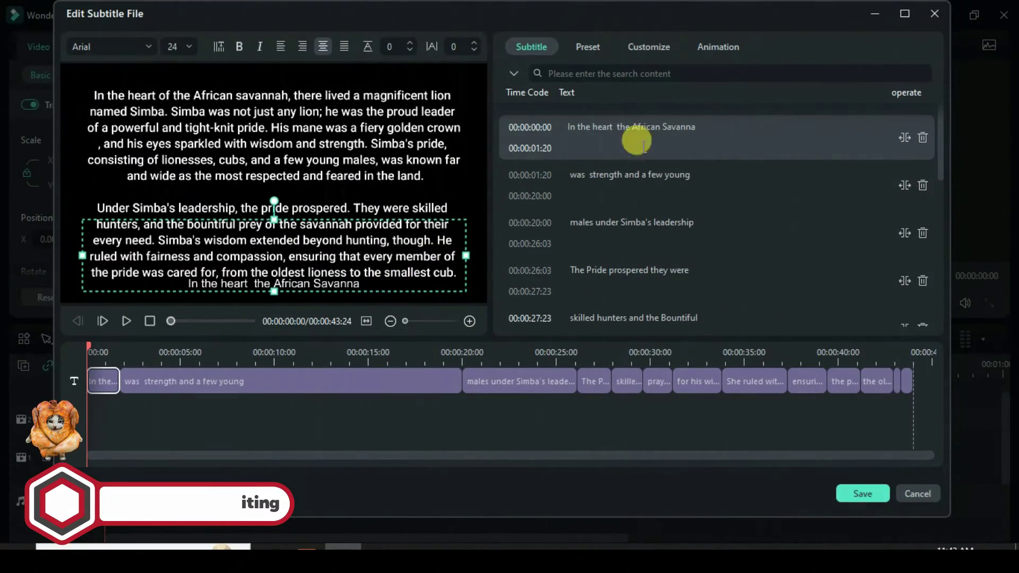
double_click(604, 127)
key(BackSpace)
text(land)
click(679, 225)
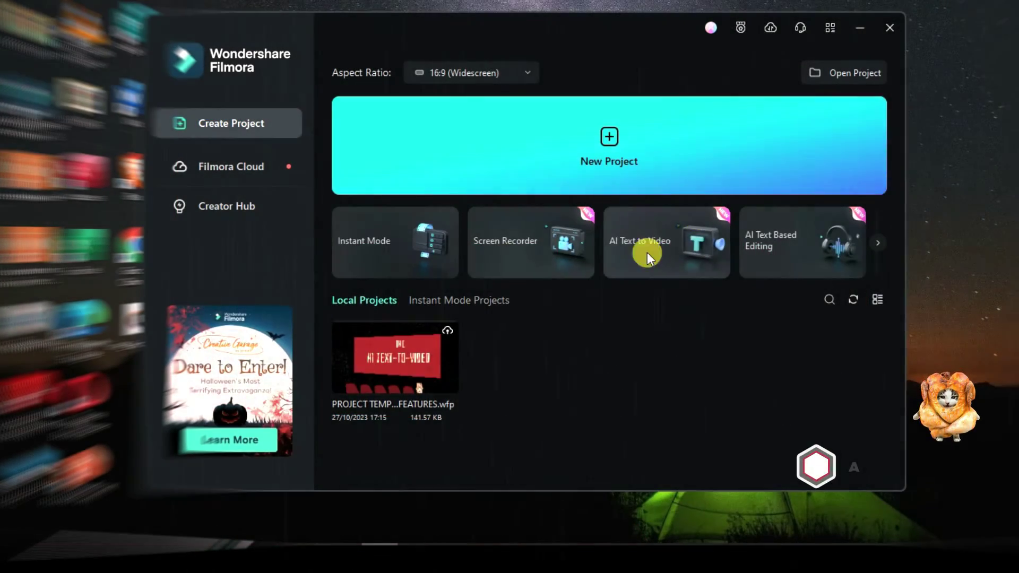
Step: In AI Text to Video, choose AI-generated text of type Informative/explanatory article
click(651, 236)
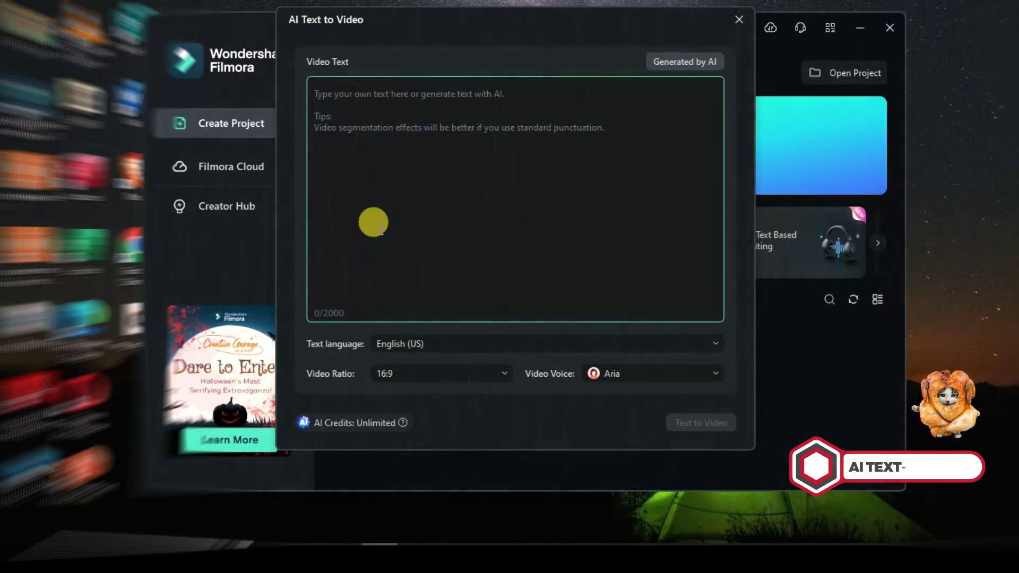
click(444, 96)
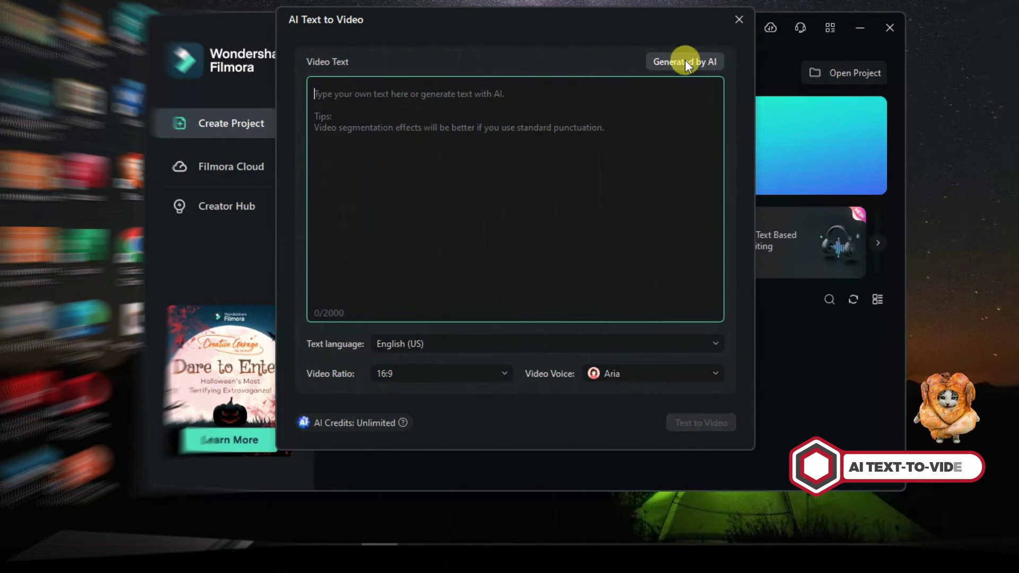
click(686, 61)
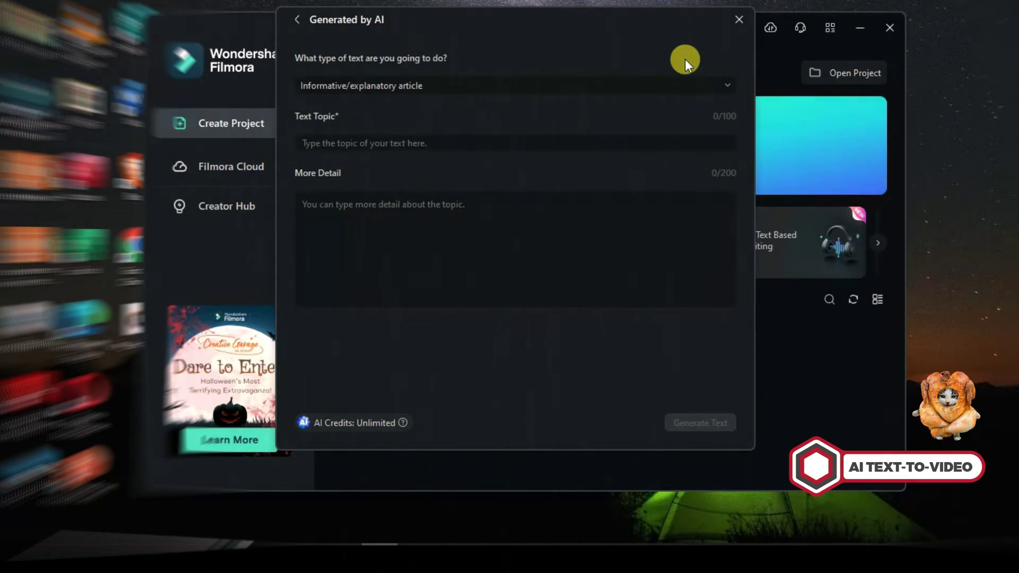
click(408, 91)
click(378, 114)
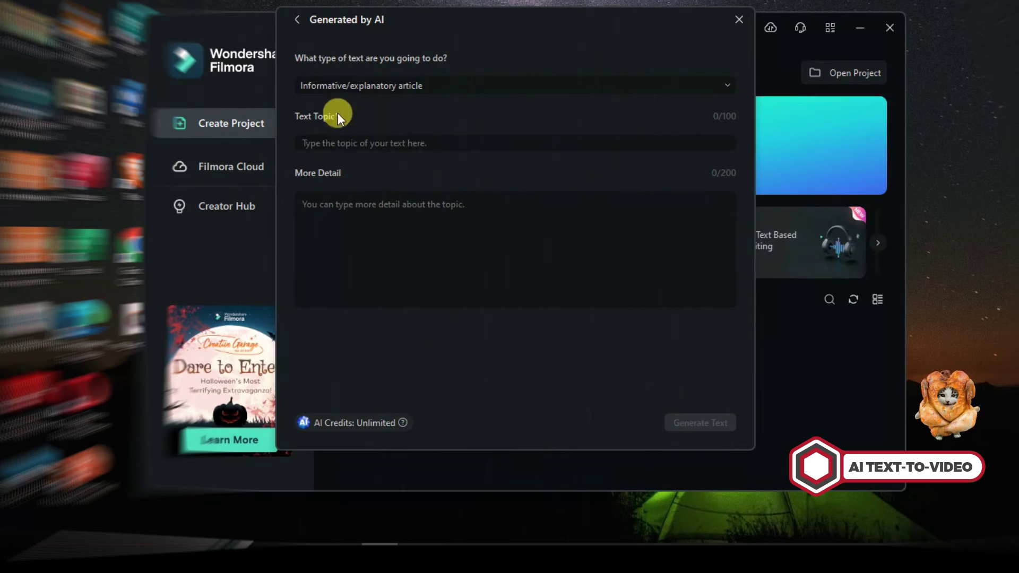
Step: Enter 'elephant' as the text topic and generate the script
click(364, 141)
text(liom)
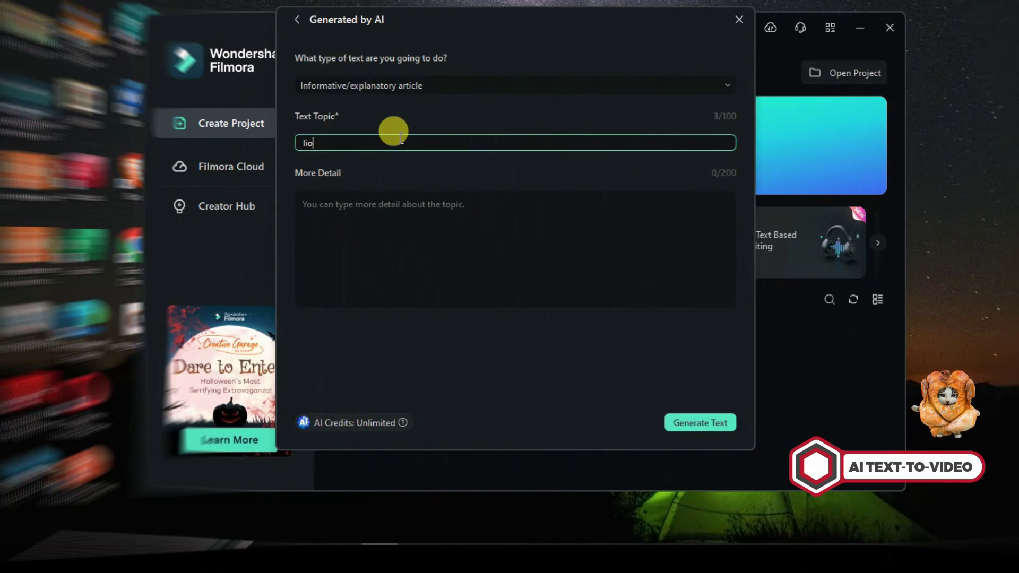
key(BackSpace)
key(BackSpace)
key(BackSpace)
key(BackSpace)
text(elephant)
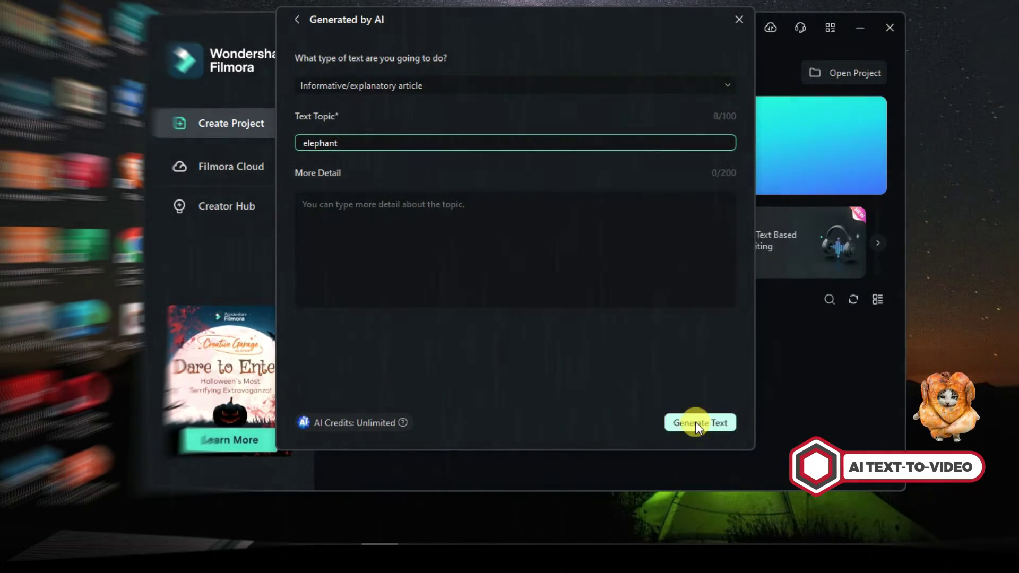
click(695, 422)
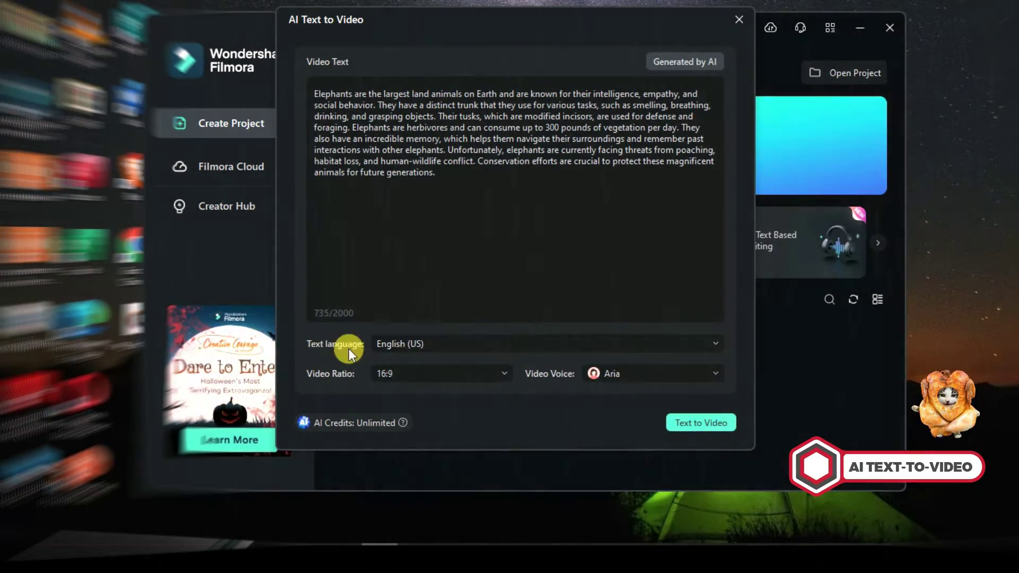
Step: Keep English (US) and 16:9, choose the Jenny narrator voice, and generate the elephant video
click(454, 344)
scroll(455, 212, down, 10)
scroll(447, 241, up, 10)
click(407, 104)
click(418, 374)
click(394, 399)
click(621, 373)
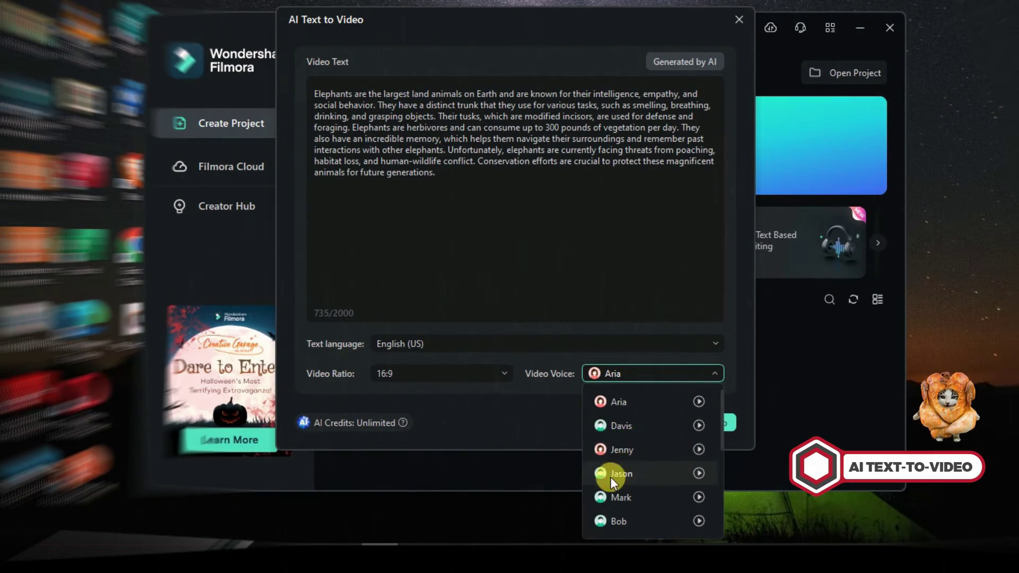
click(617, 451)
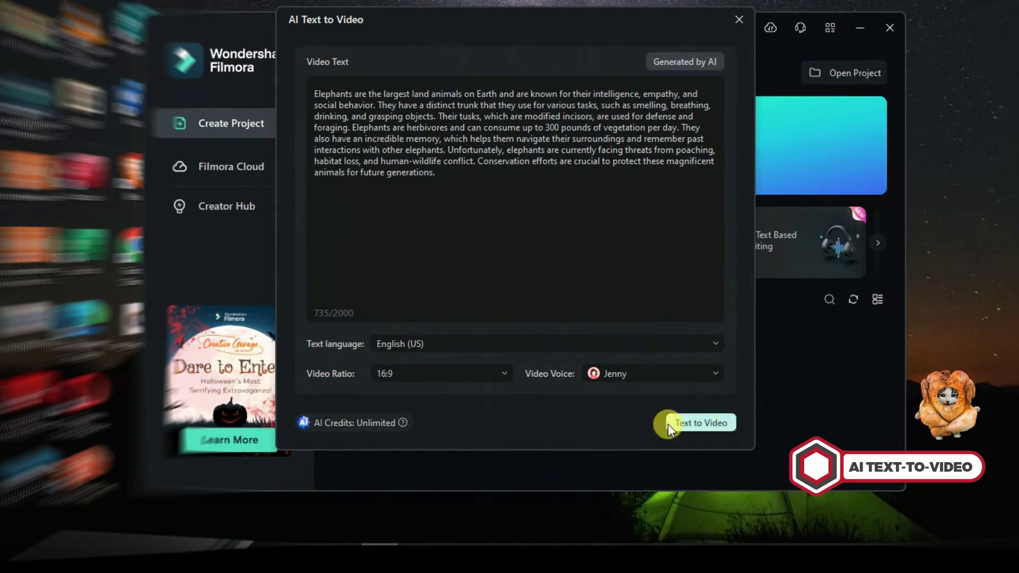
click(706, 422)
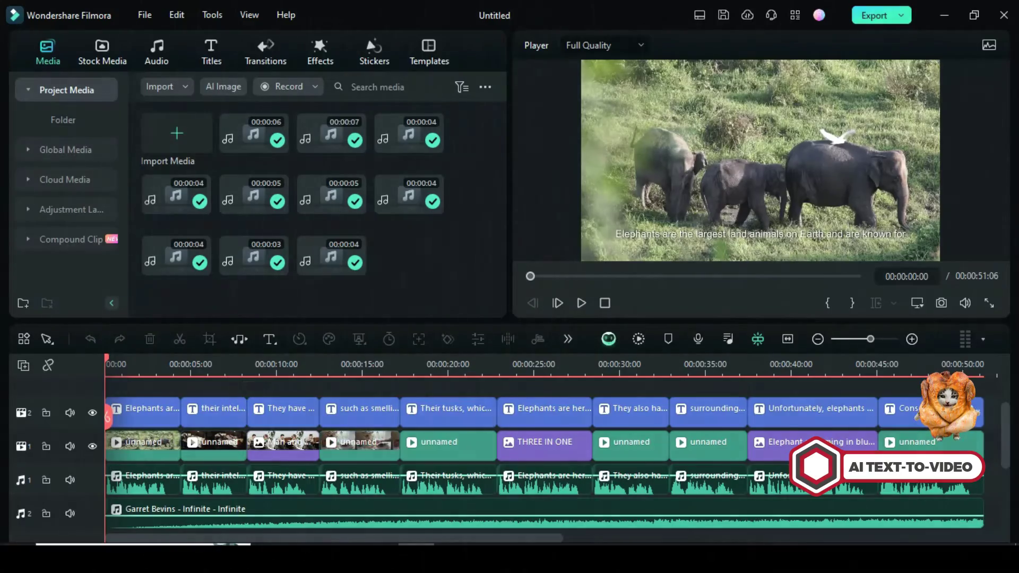
click(640, 339)
Step: Play back the generated elephant video, then move to the project holding only the basketball clip
click(582, 303)
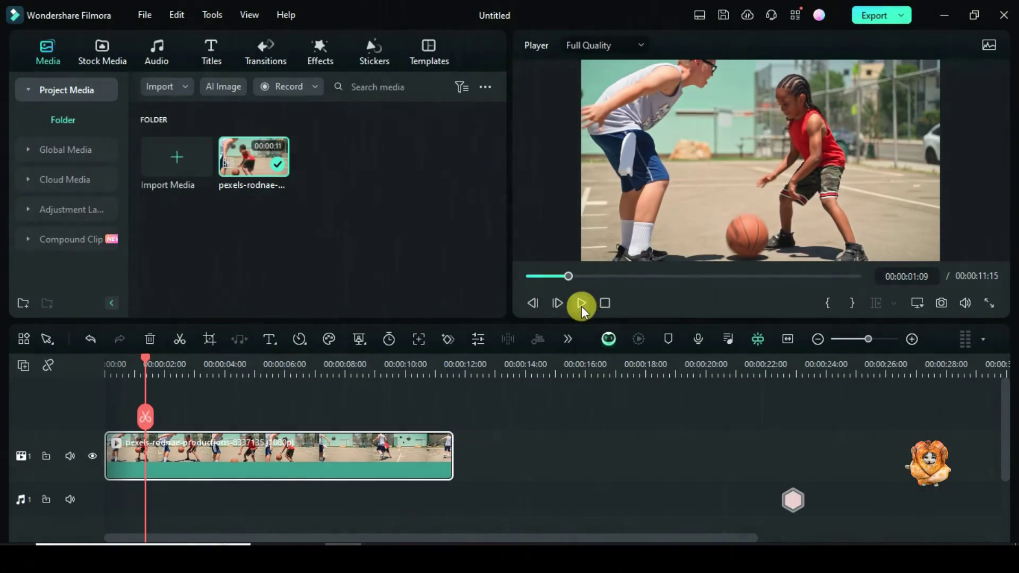
Step: Preview the basketball clip, then choose a late frame as the custom export thumbnail for editing
click(581, 303)
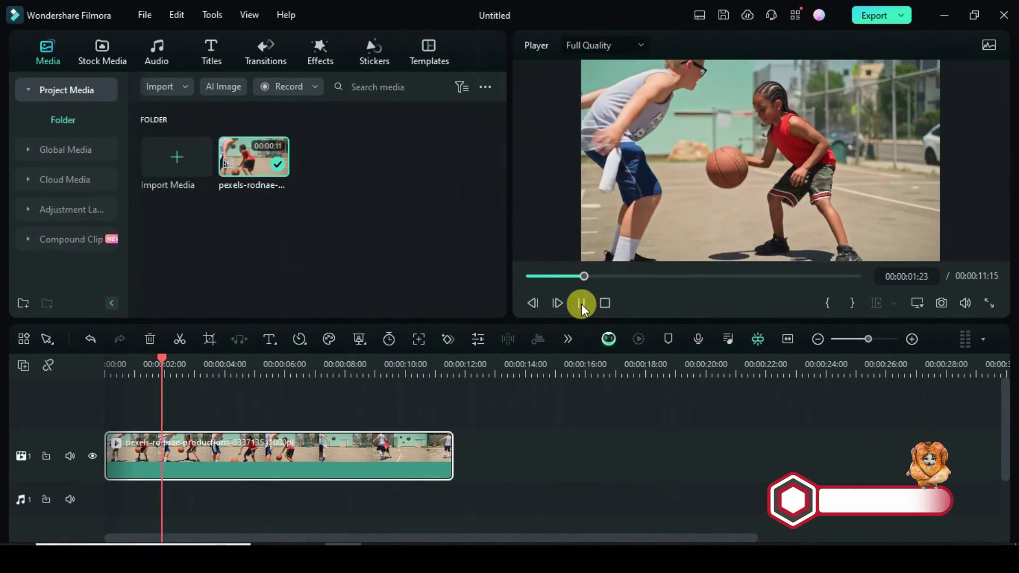
click(581, 303)
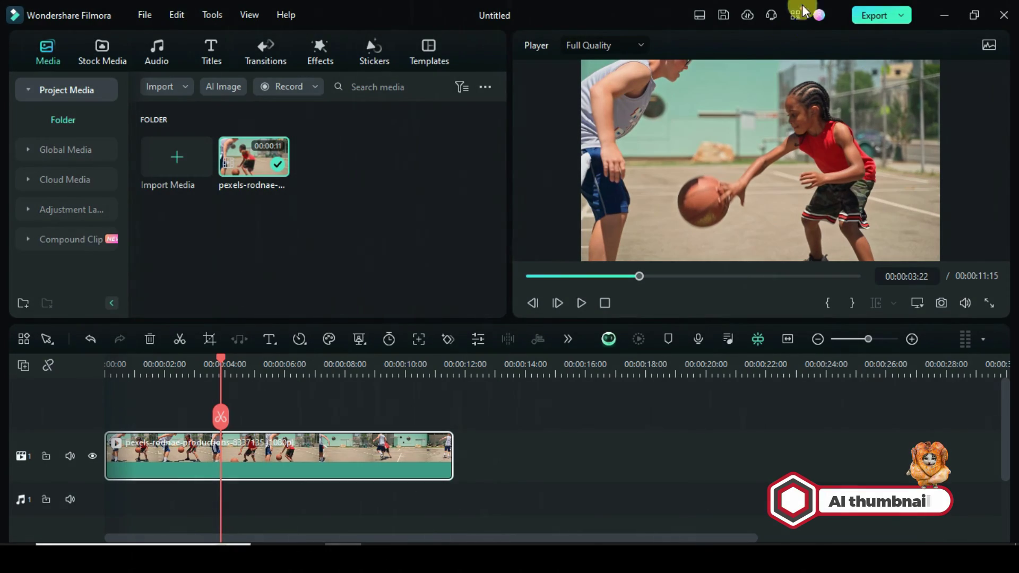
click(871, 18)
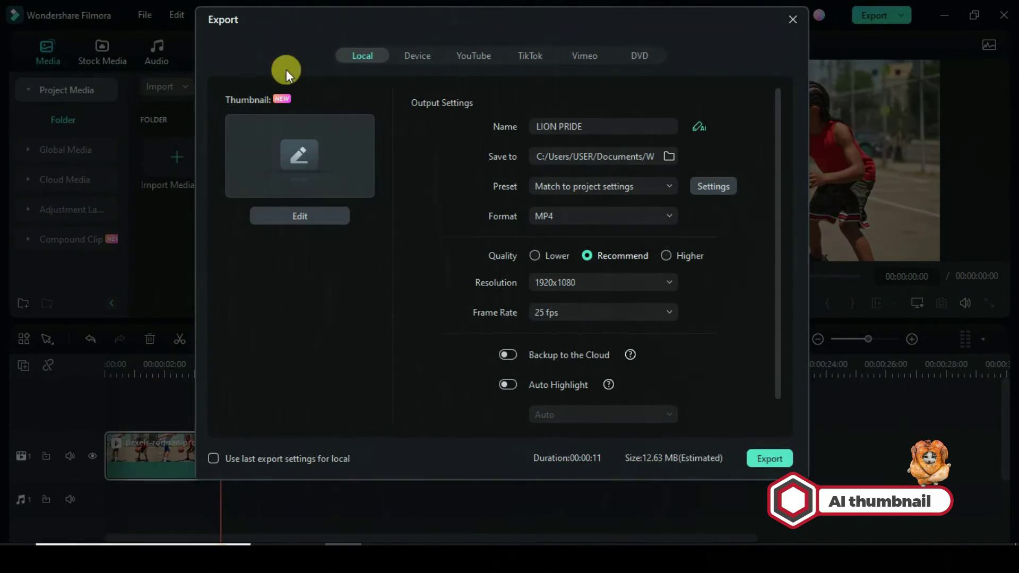
click(307, 215)
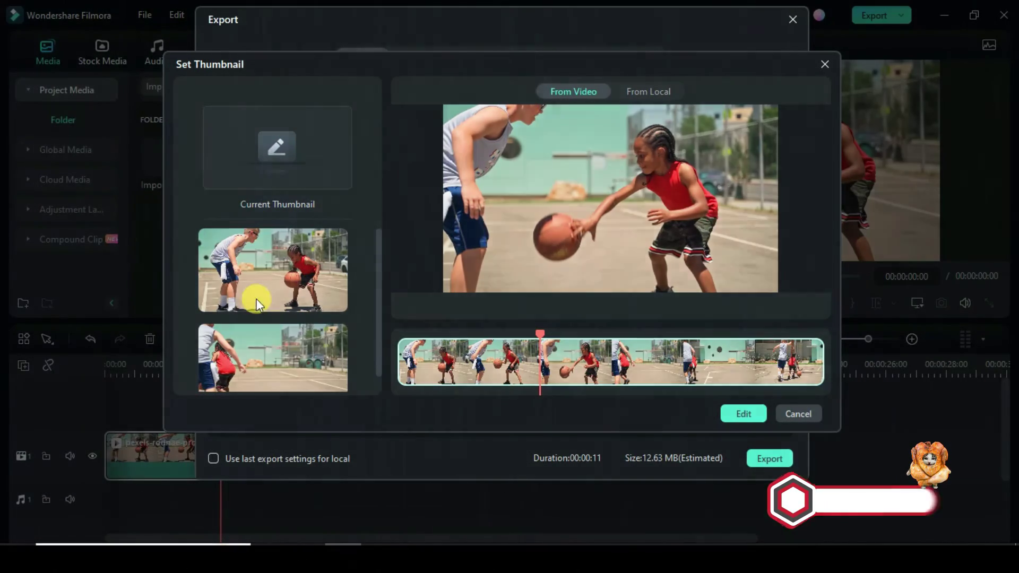
scroll(328, 373, down, 1)
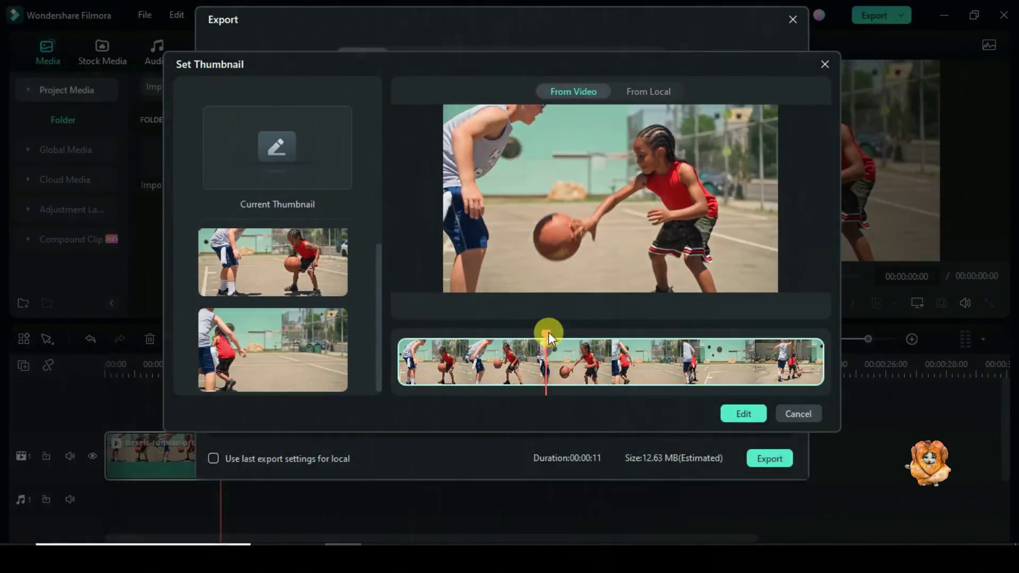
drag(548, 333, 782, 342)
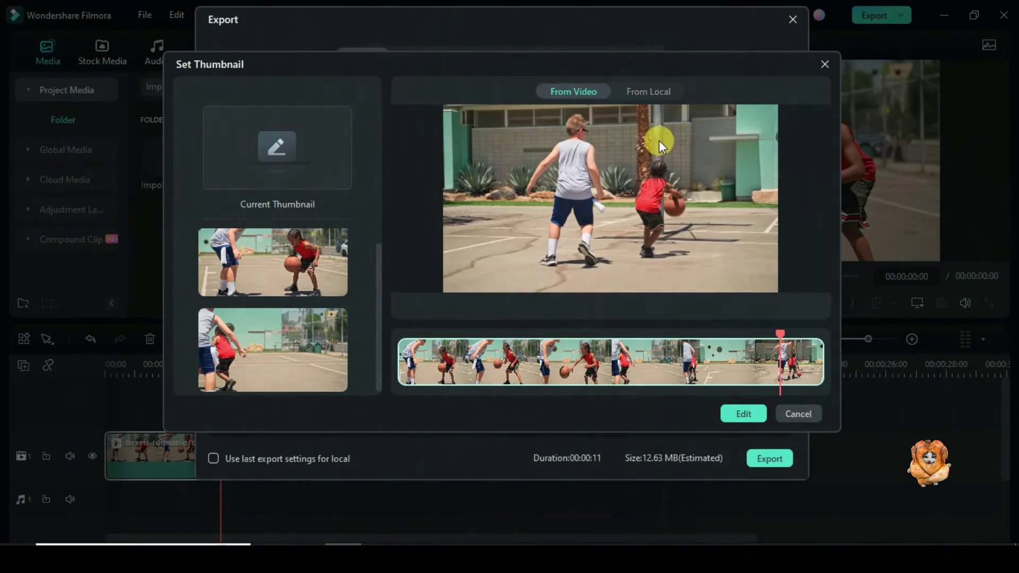
click(743, 413)
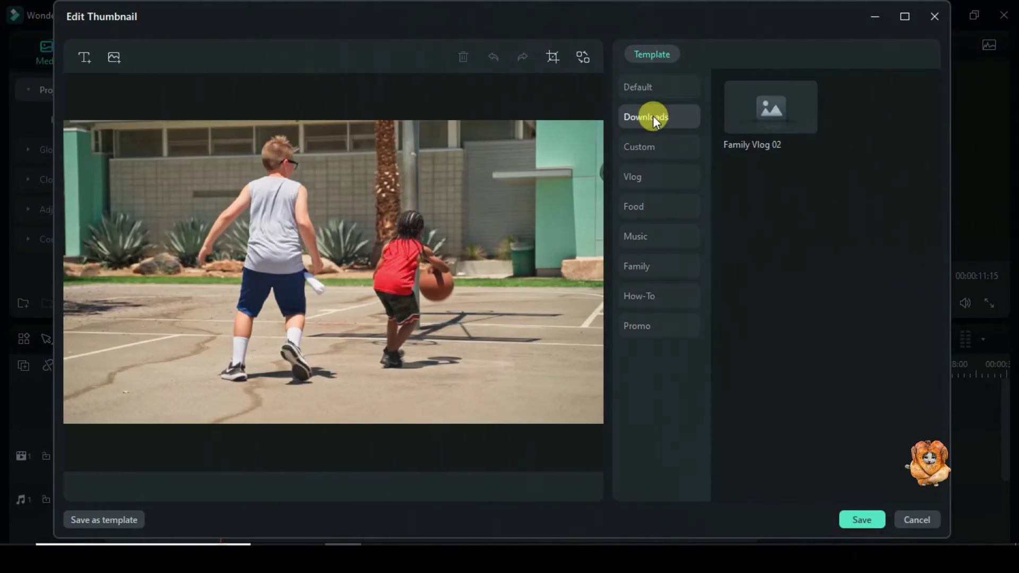
Step: Apply the Vlog template Family Vlog 02 to the export thumbnail
click(655, 145)
click(642, 171)
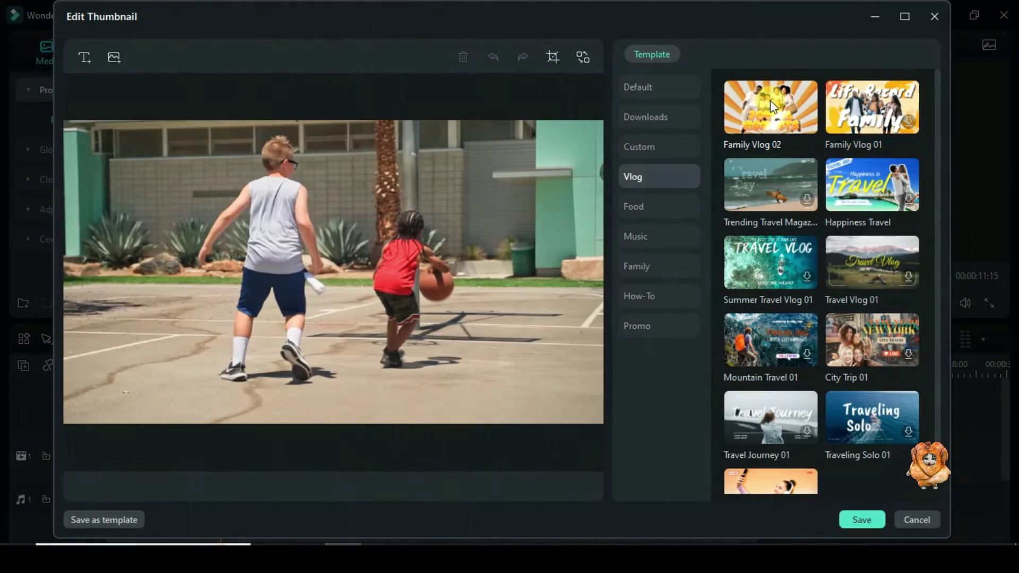
click(769, 136)
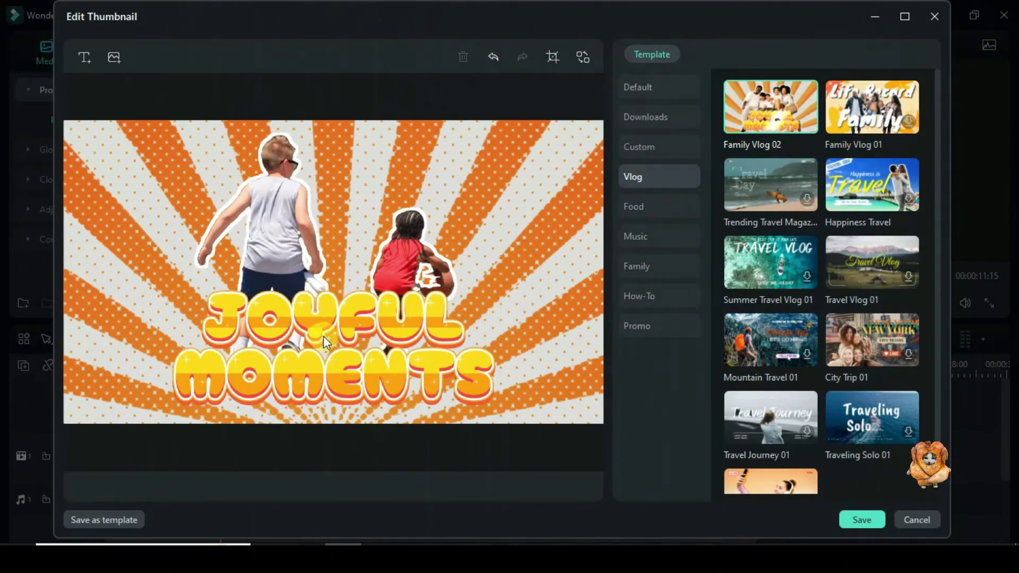
Step: Replace the JOYFUL MOMENTS title with BASKET / BALL, save, and open the clip's speed settings
click(323, 336)
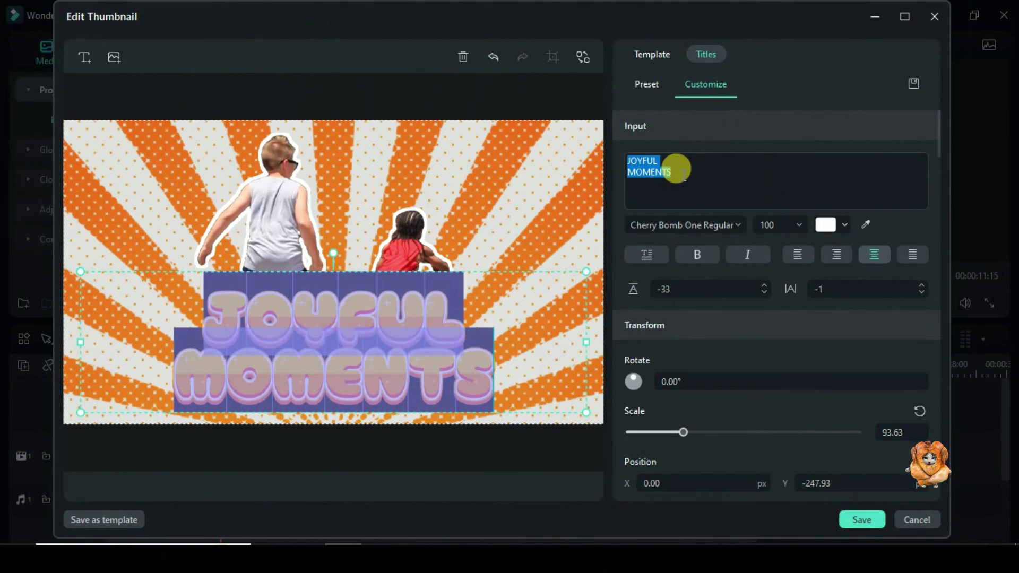
key(BackSpace)
text(BASKET)
key(Return)
text(BALL)
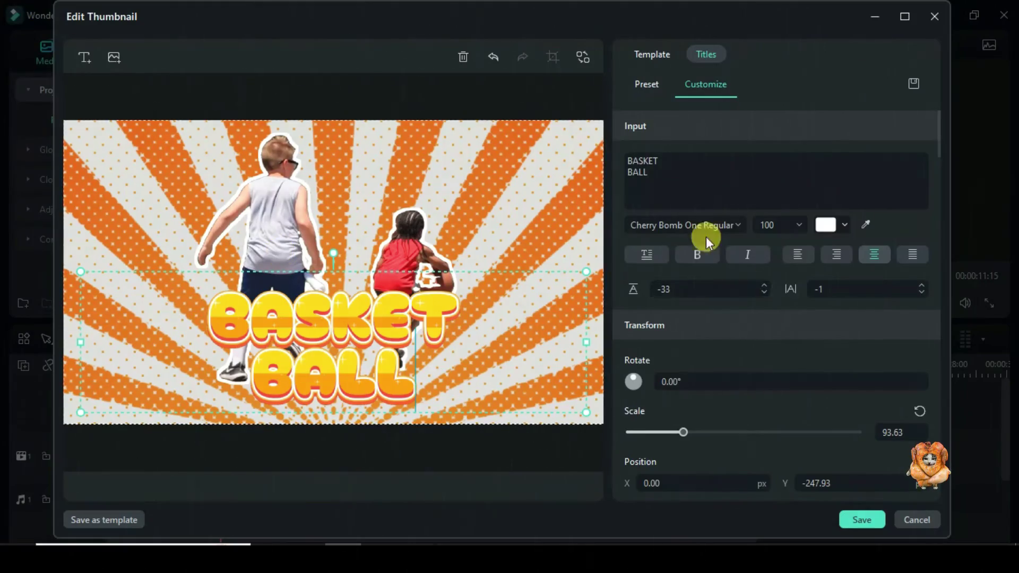
click(854, 517)
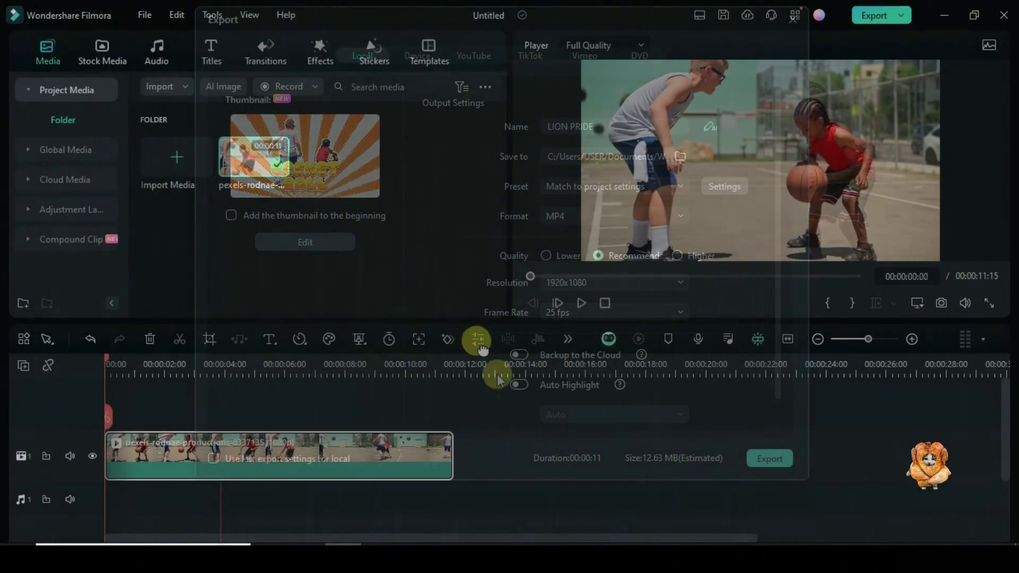
click(581, 303)
double_click(246, 464)
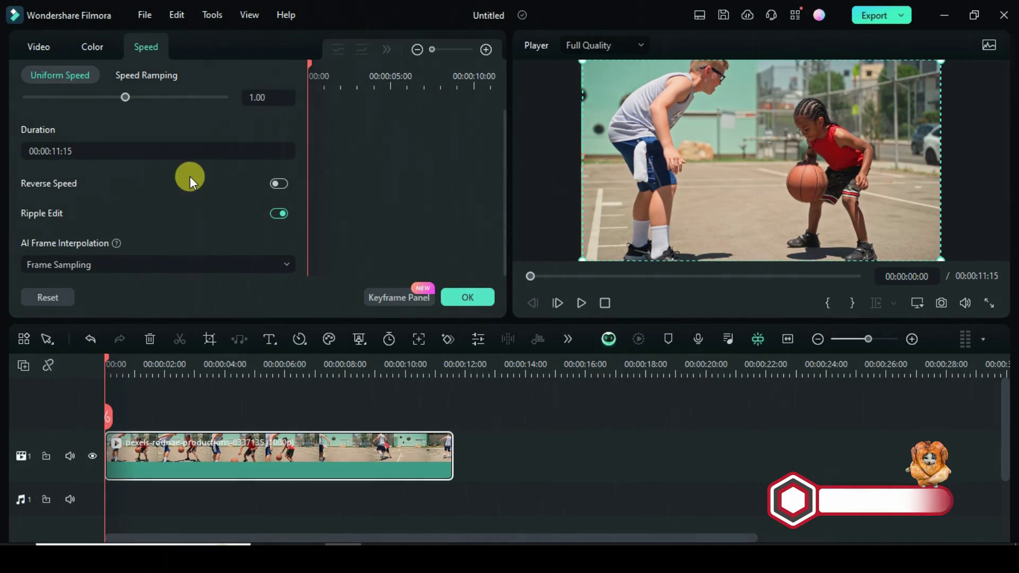
Step: Set AI Frame Interpolation to Frame Blending, render the preview, and play the smoothed clip
click(122, 263)
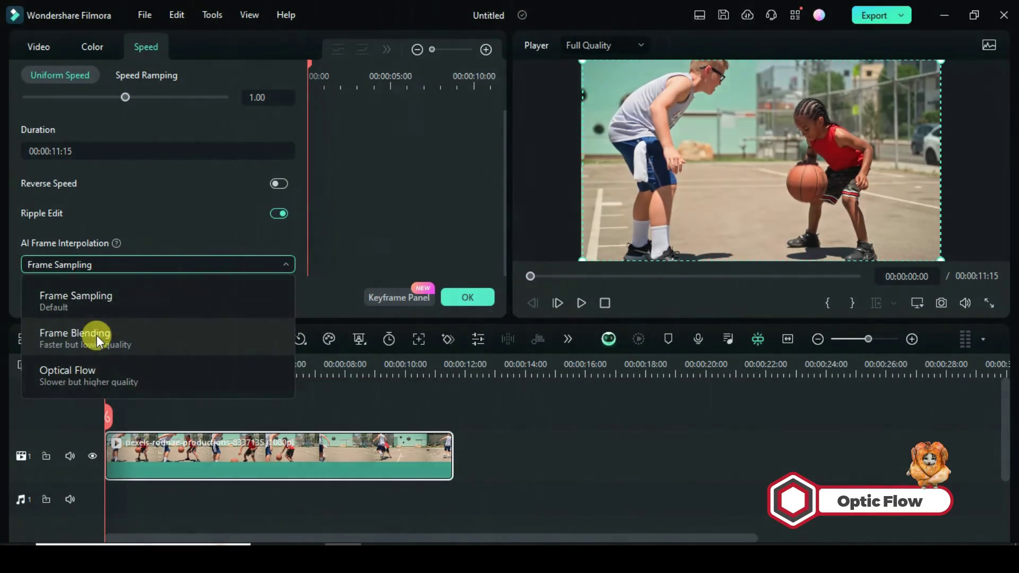
click(116, 339)
click(635, 337)
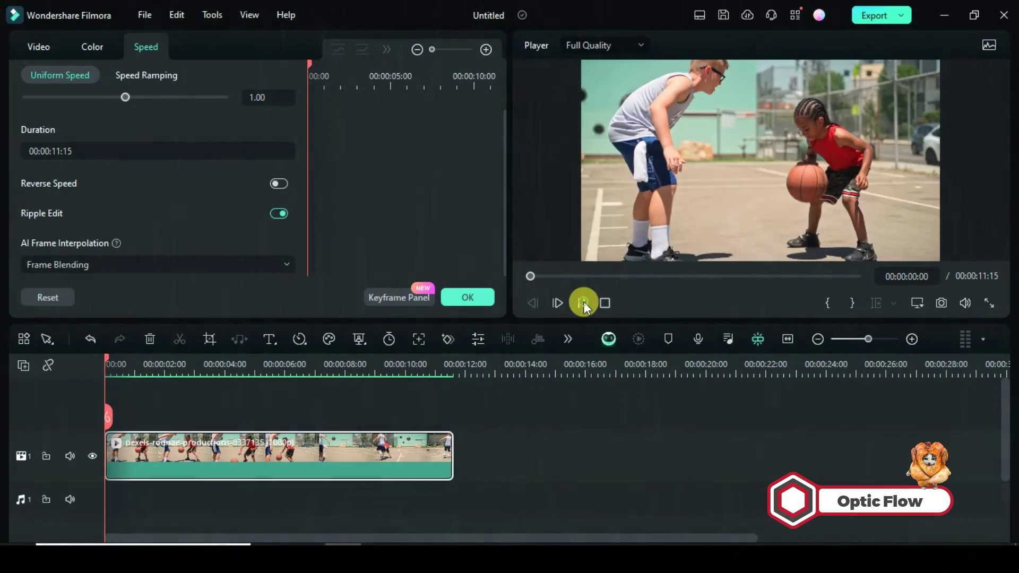
click(584, 301)
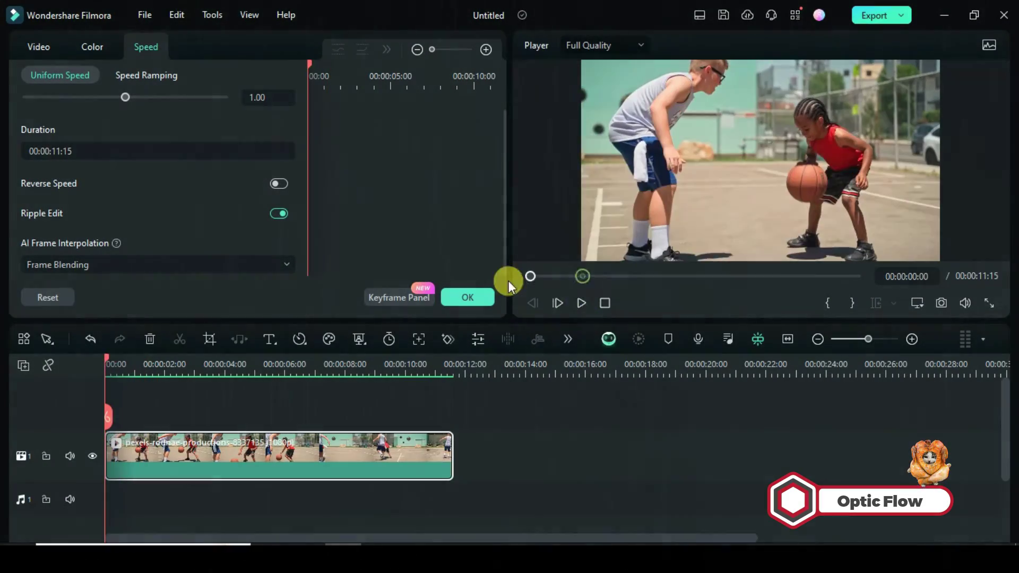
click(583, 303)
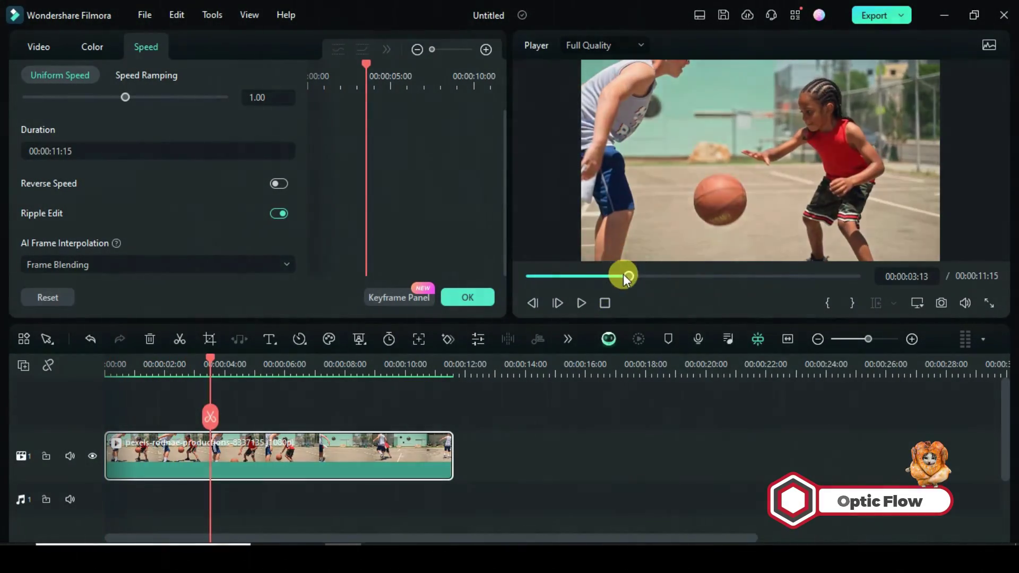